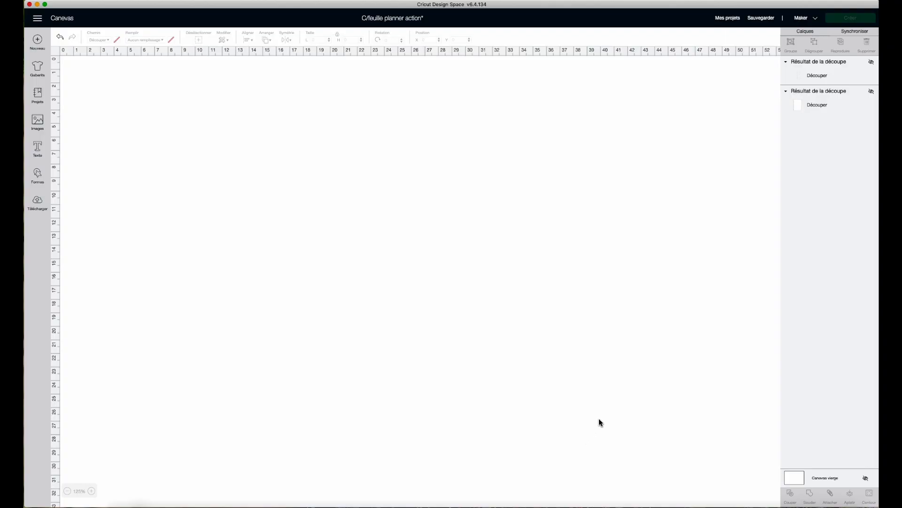
Show the hidden notched planner page on the canvas and add a white square to its right
left_click(872, 91)
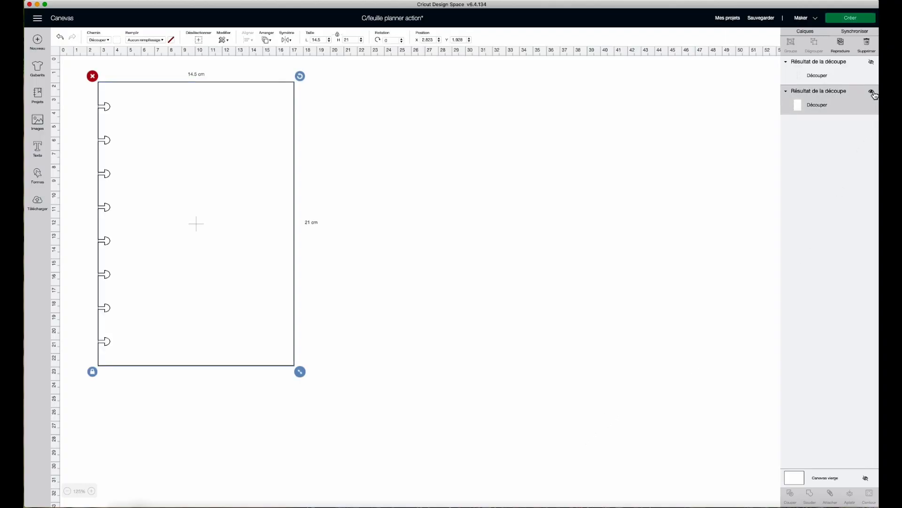
left_click(384, 128)
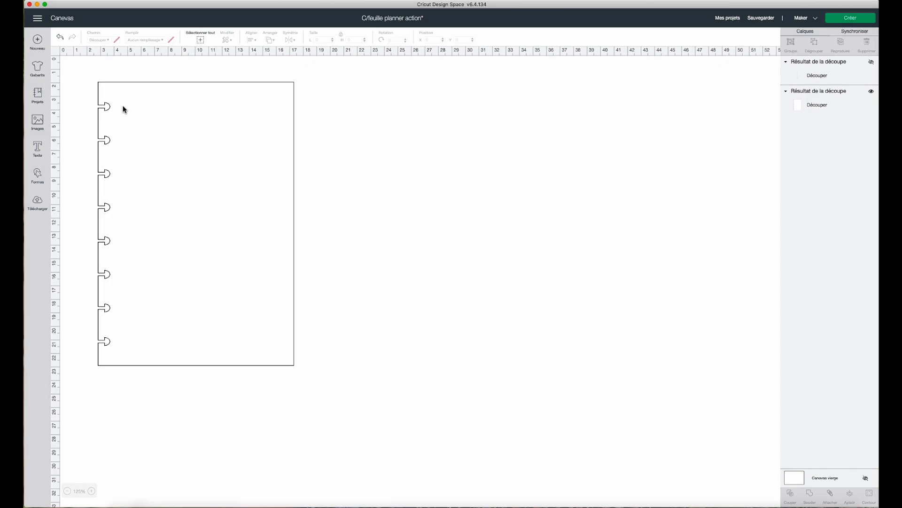
left_click(40, 176)
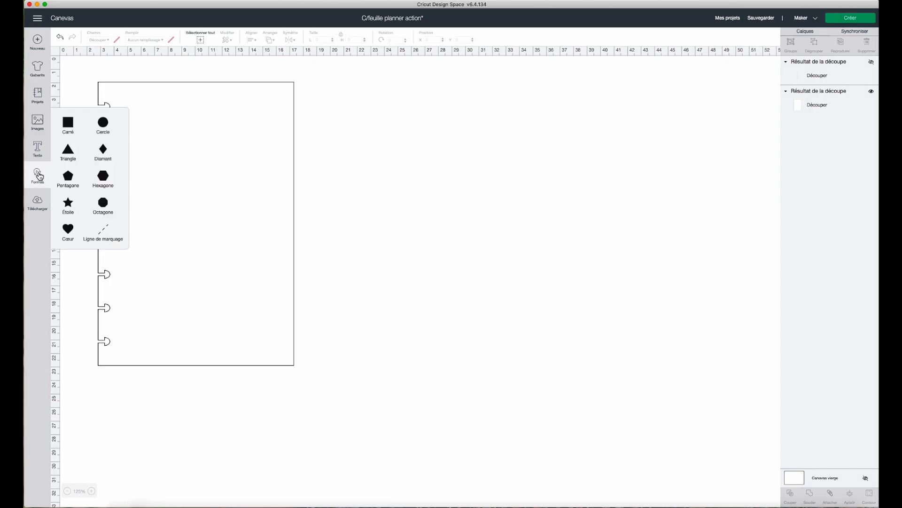
left_click(73, 127)
left_click_drag(181, 133, 390, 98)
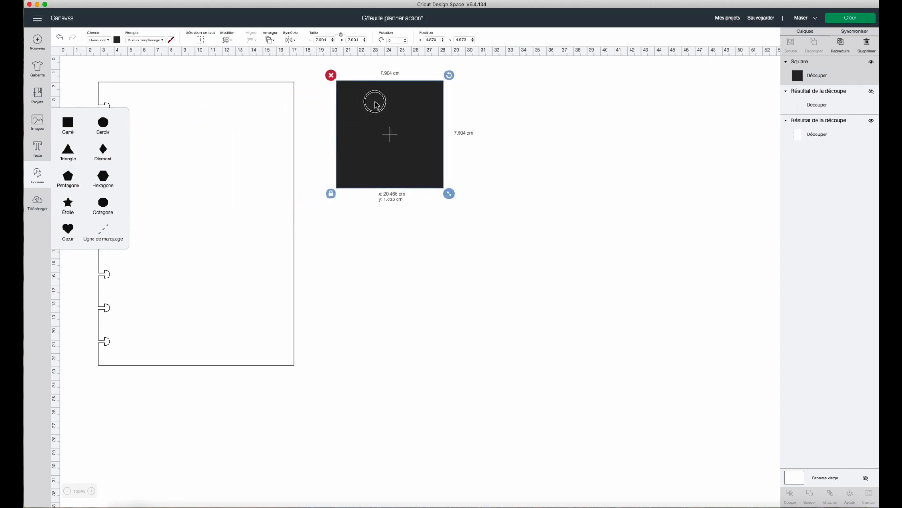
left_click(118, 40)
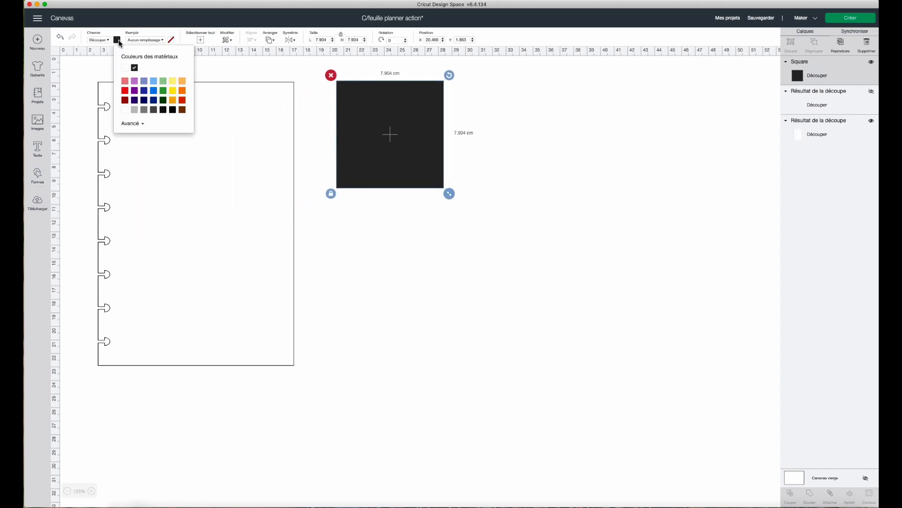
left_click(127, 112)
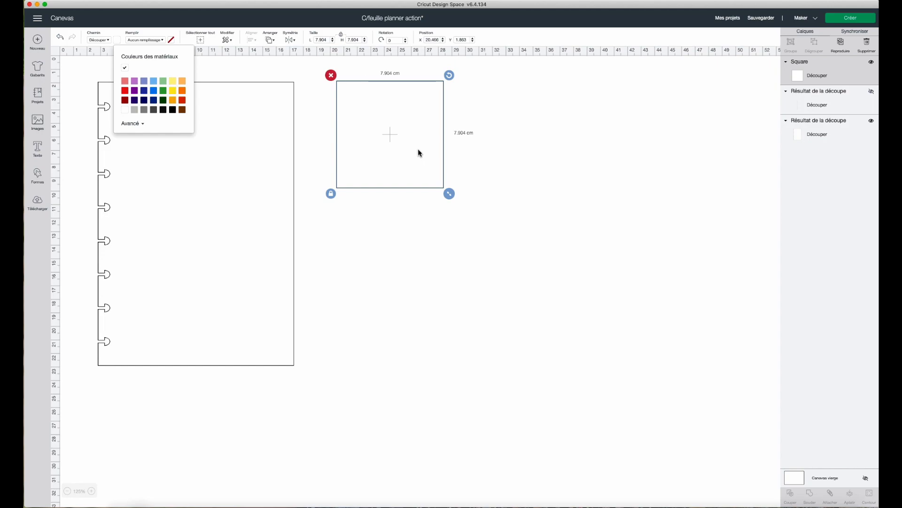
Unlock the white square's proportions and resize it to 14.5 cm wide by 21 cm high
left_click(342, 37)
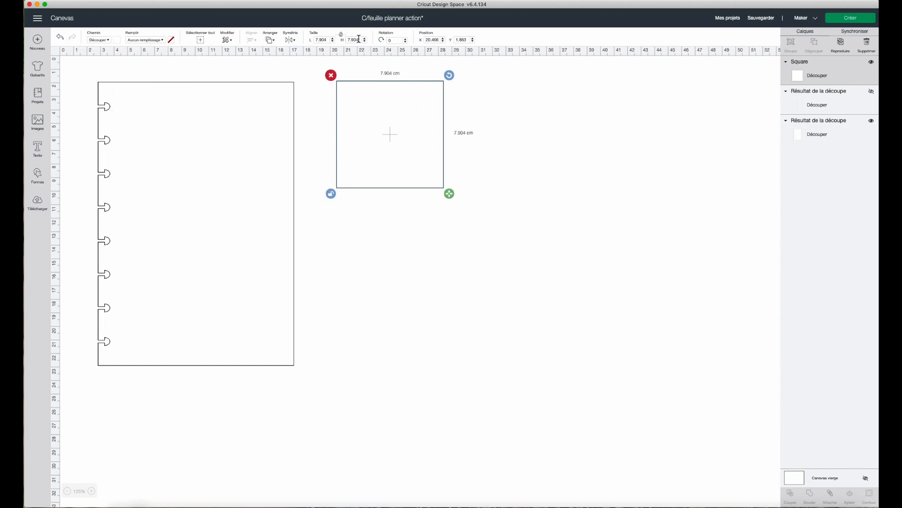
left_click_drag(329, 40, 311, 41)
type("14.5")
key("Tab")
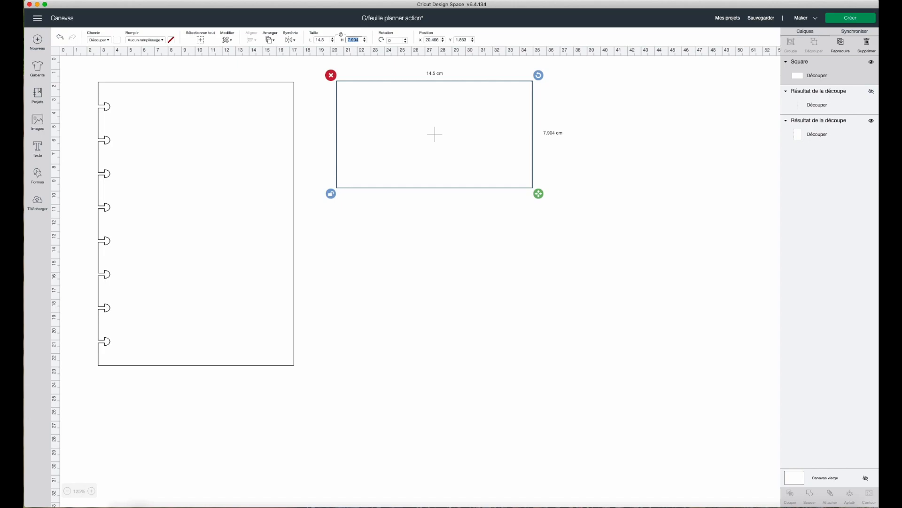
type("21")
key("Return")
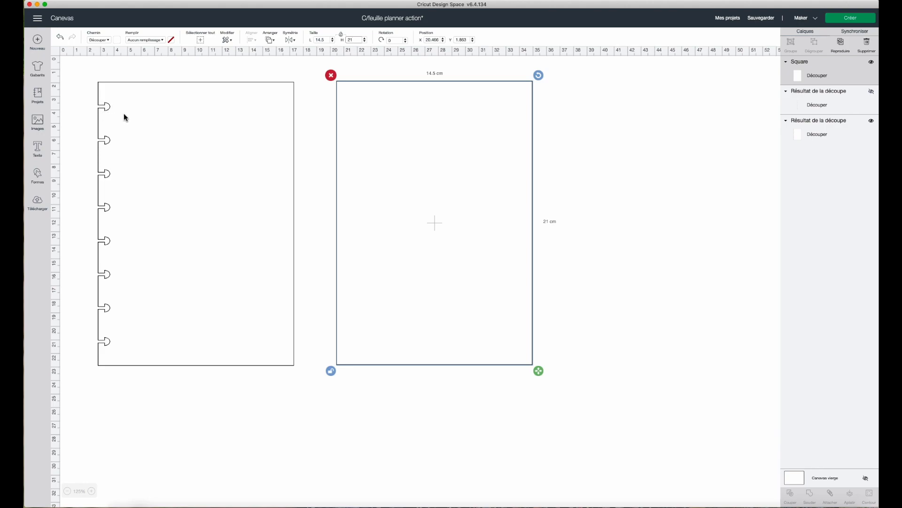
Add a circle and place it to the right of the blank 14.5 × 21 cm rectangle
left_click(38, 174)
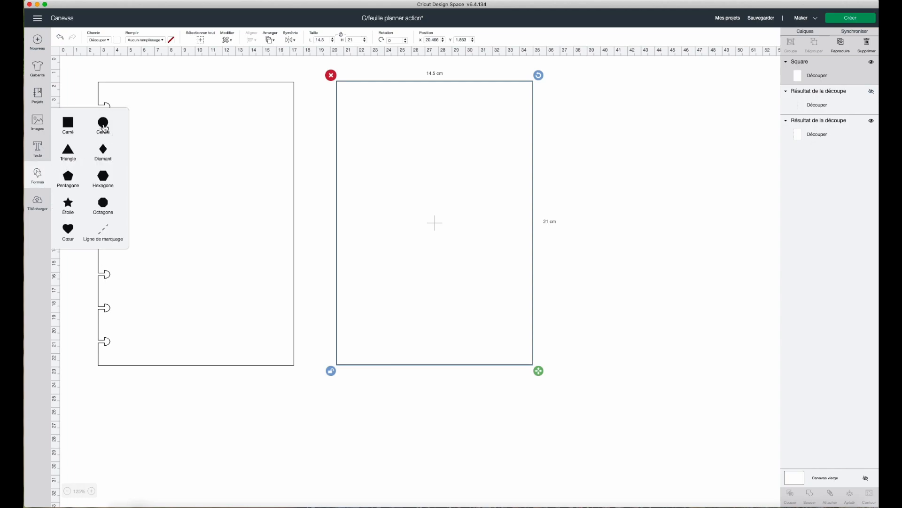
left_click(105, 127)
left_click_drag(199, 162, 652, 119)
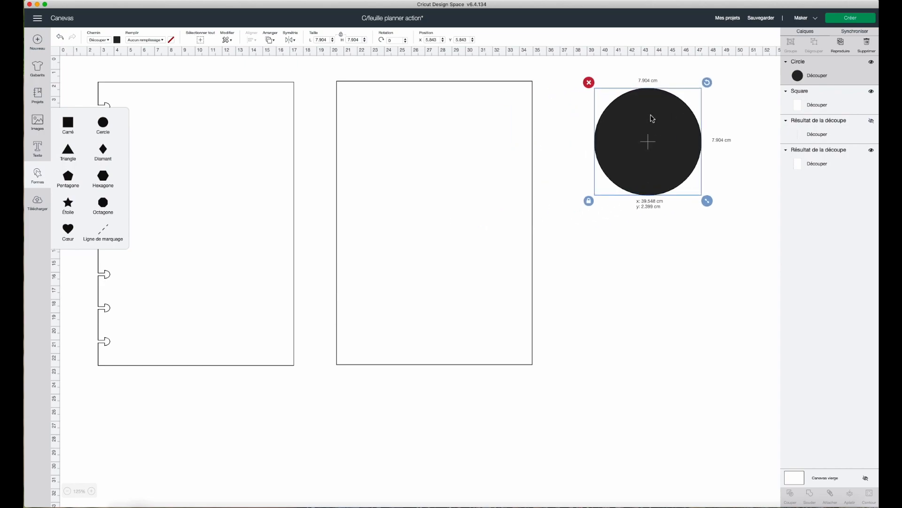
Add a second square to the canvas over the notched planner page
left_click(39, 173)
left_click(68, 123)
left_click(211, 170)
mouse_move(209, 166)
left_mouse_down()
mouse_move(584, 205)
mouse_move(431, 197)
mouse_move(221, 162)
left_mouse_up()
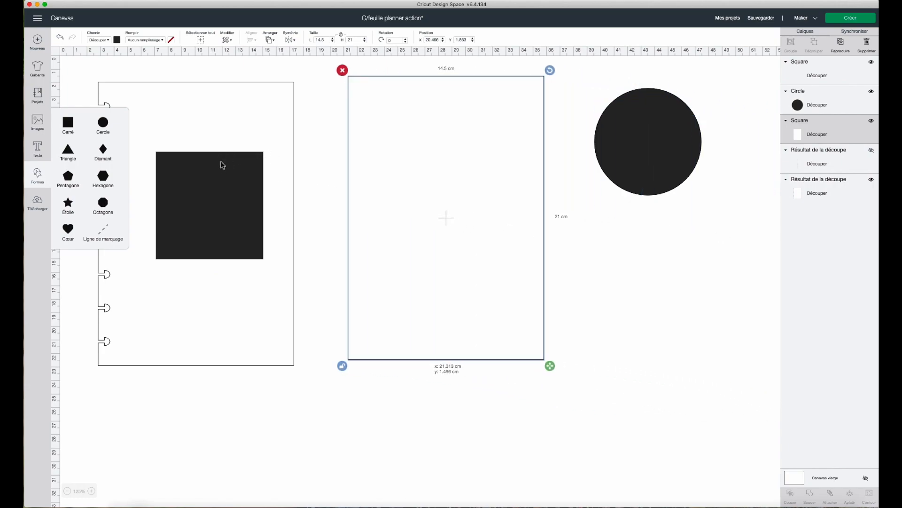
Move the new black square horizontally across the blank rectangle to X about 30.1 cm
left_click(804, 69)
key("Right")
key("Right")
key("Right")
key("Right")
key("Right")
key("Right")
key("Right")
key("Right")
key("Right")
key("Right")
key("Right")
key("Right")
key("Right")
key("Right")
key("Right")
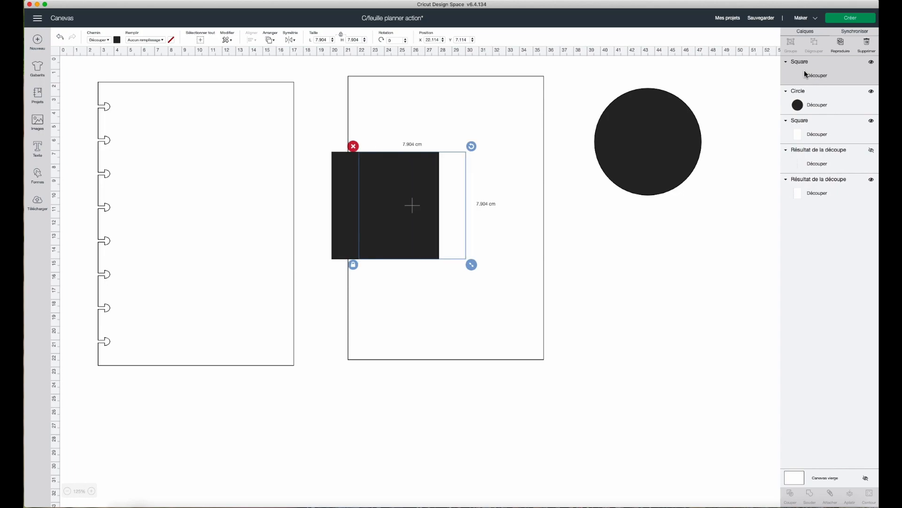
key("Right")
key("Right")
key("Right")
key("Right")
key("Right")
key("Right")
key("Right")
key("Right")
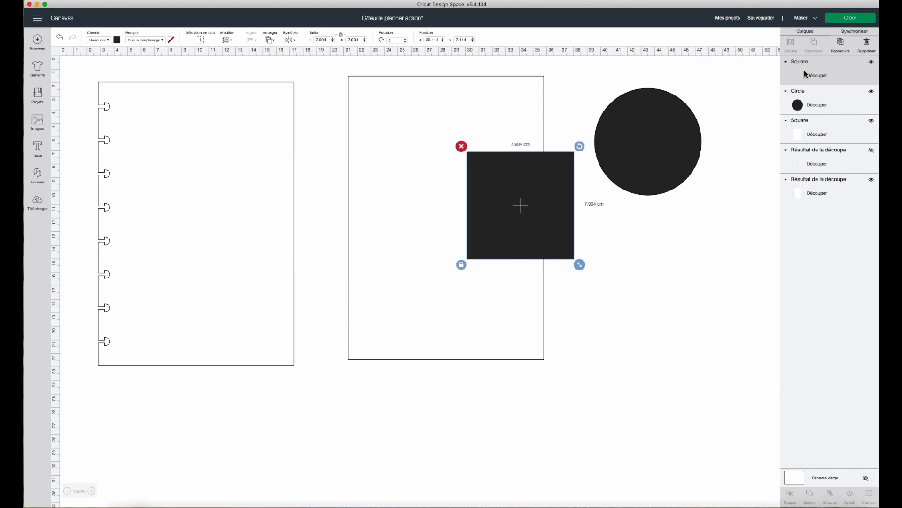
Move the black square clear of the blank rectangle to below the circle, at about X 36.1 cm, Y 11.4 cm
mouse_move(560, 163)
left_mouse_down()
mouse_move(581, 208)
mouse_move(544, 163)
left_mouse_up()
left_click(568, 165)
left_click(569, 164)
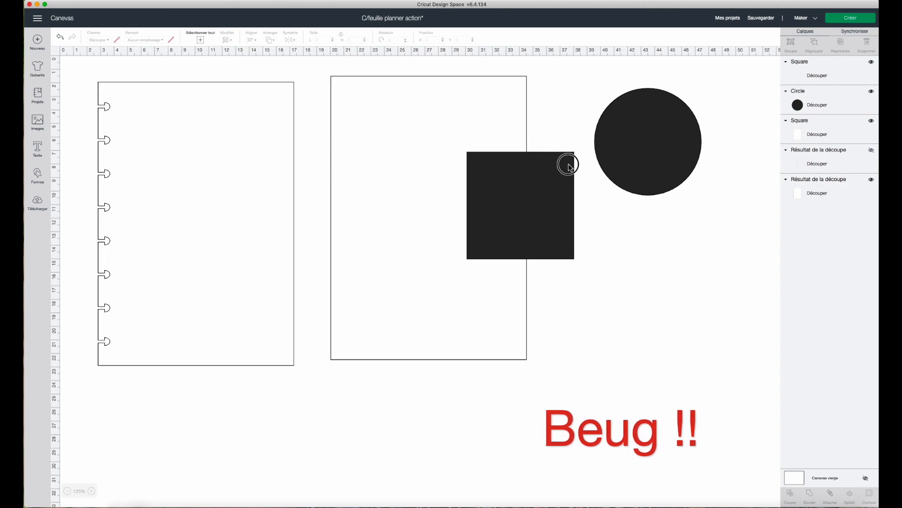
left_click(822, 76)
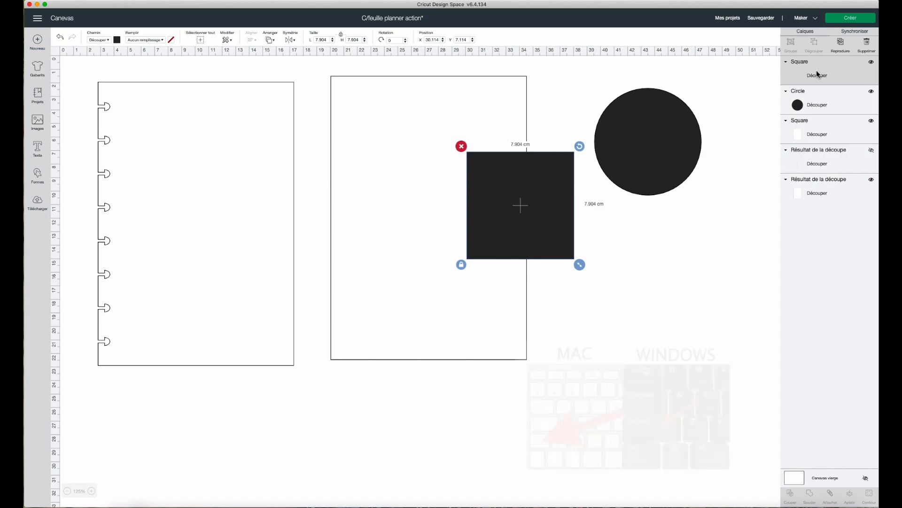
key("Down")
key("Down")
key("Down")
key("shift+Down")
key("shift+Down")
key("shift+Down")
key("shift+Down")
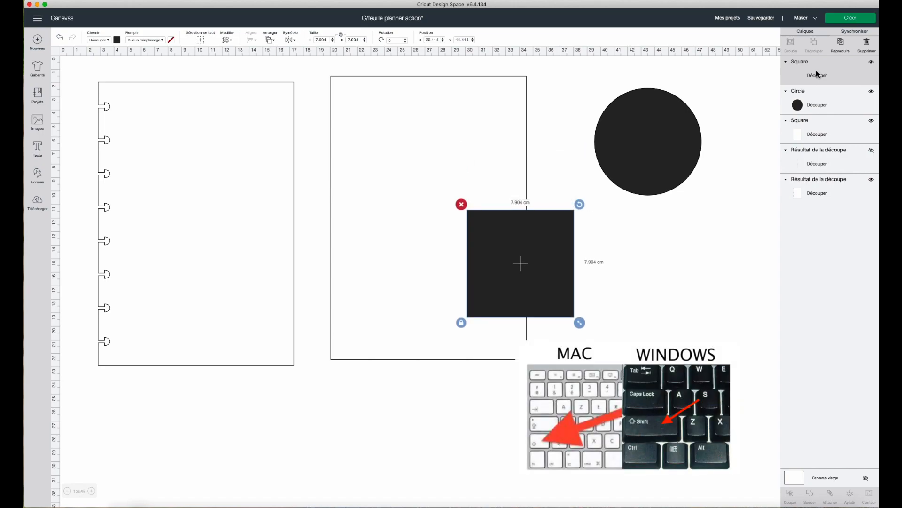
key("shift+Right")
key("shift+Right")
key("shift+Right")
key("shift+Right")
key("shift+Right")
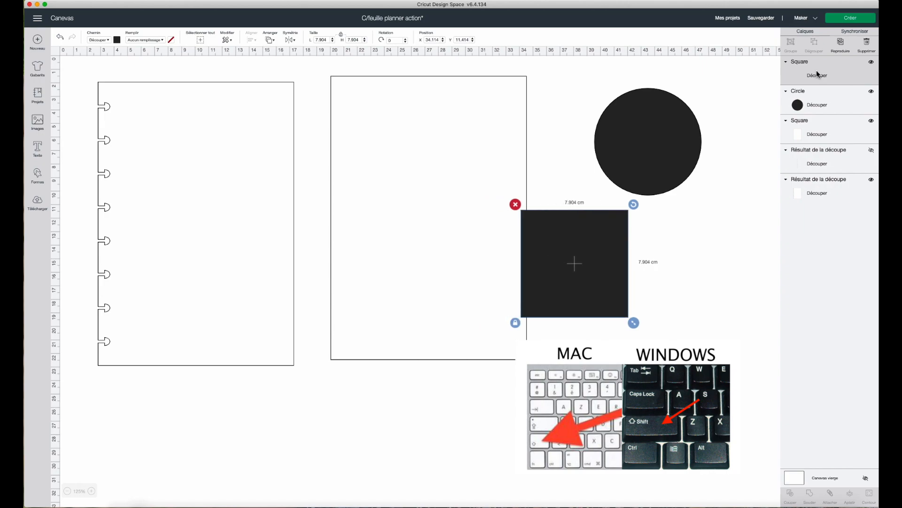
key("shift+Right")
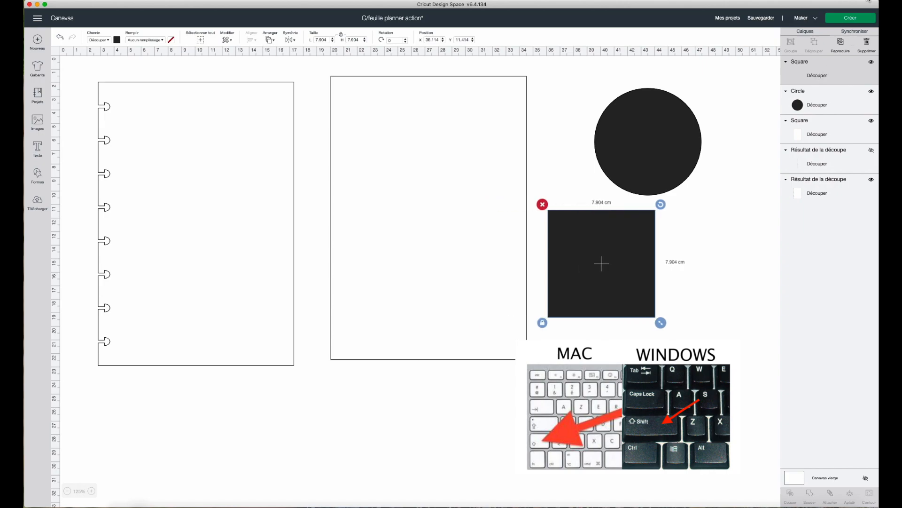
Change the colour of the circle and the black square to white
left_click(641, 108)
left_click(631, 245, "shift")
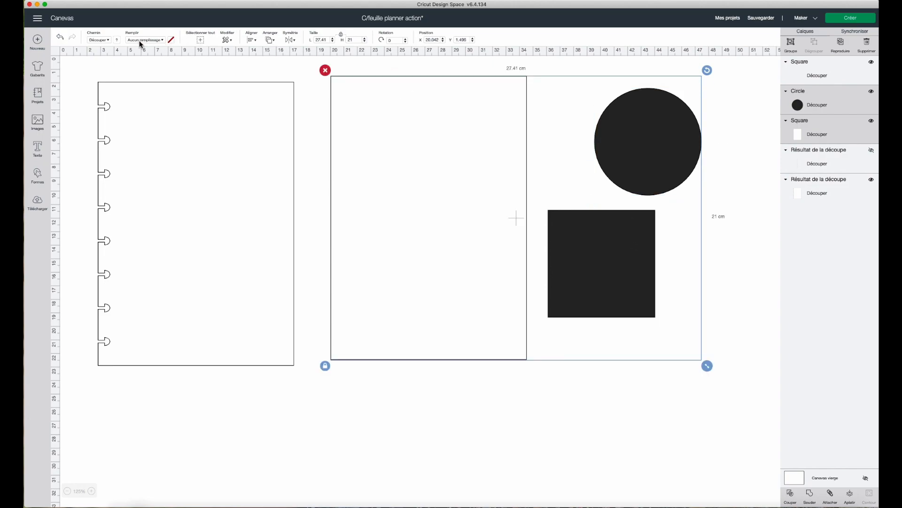
Unlock the circle's proportions and resize it to an oval 0.8 cm wide by 0.6 cm high
left_click(669, 151)
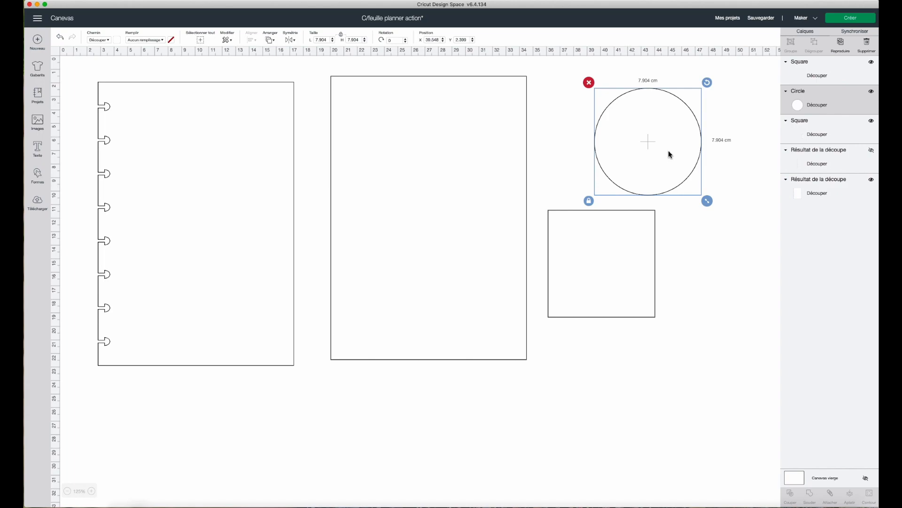
left_click(341, 34)
left_click(318, 39)
type("0.8")
key("Tab")
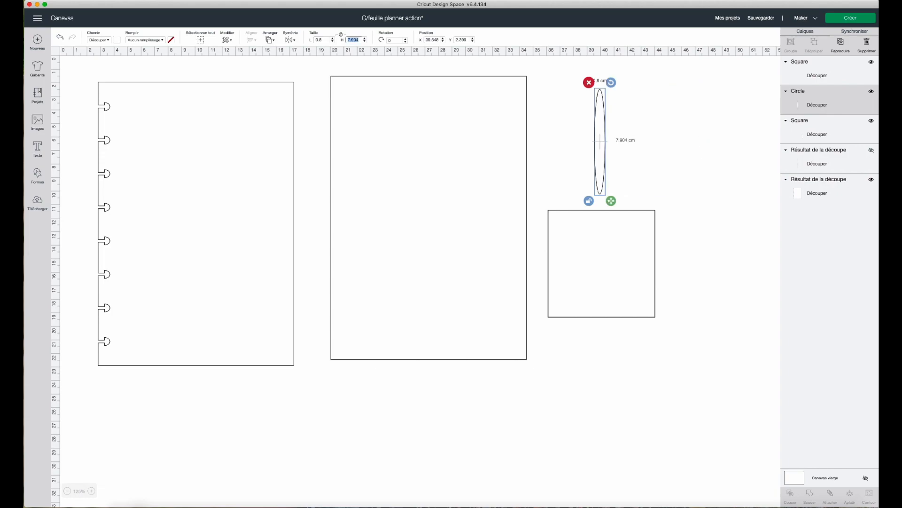
type("0.6")
key("Return")
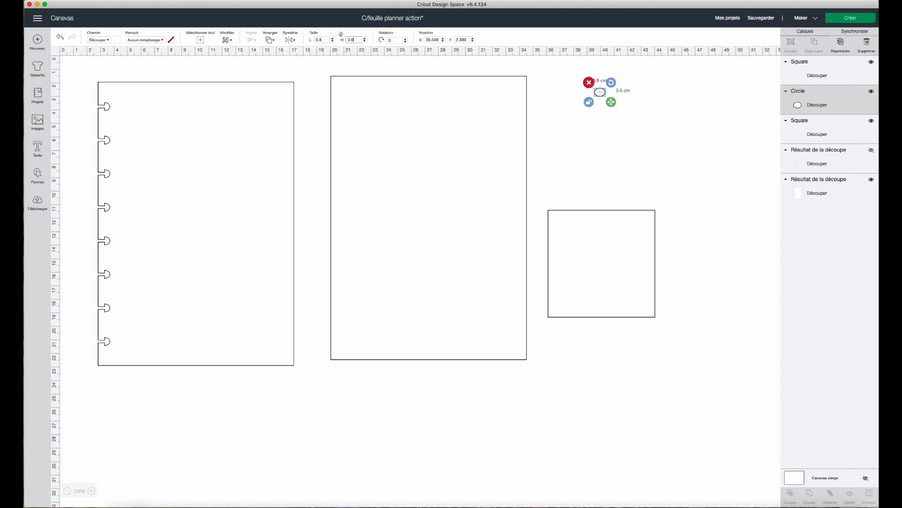
Unlock the small square's proportions and resize it to 0.5 cm wide by 0.2 cm high
left_click(589, 221)
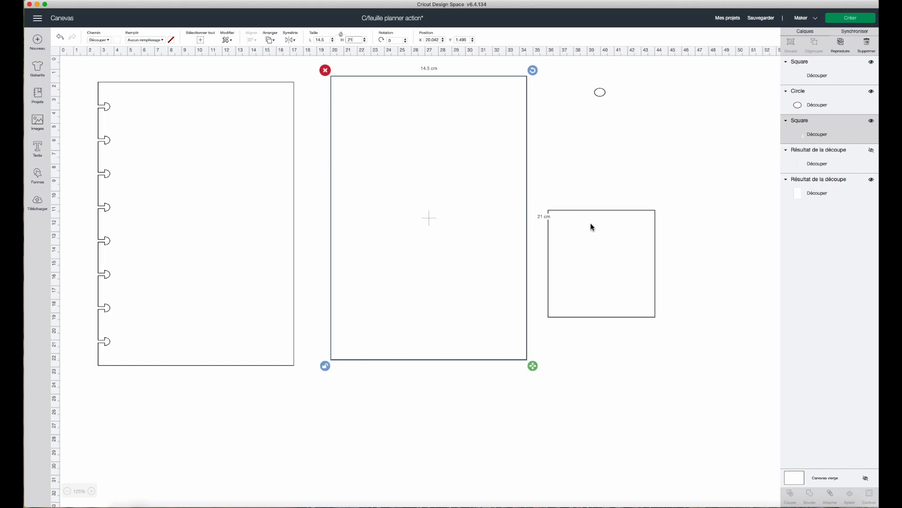
left_click(613, 254)
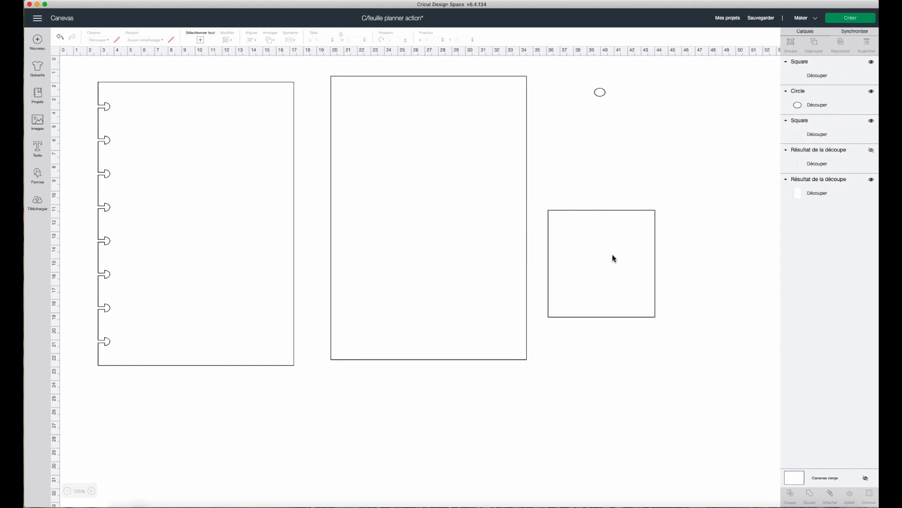
left_click(836, 75)
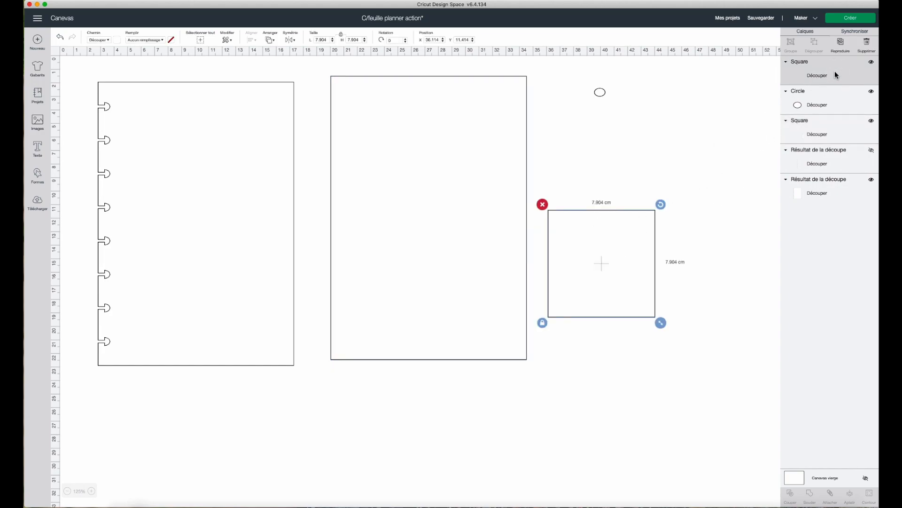
left_click(342, 34)
double_click(322, 39)
type("0.5")
key("Tab")
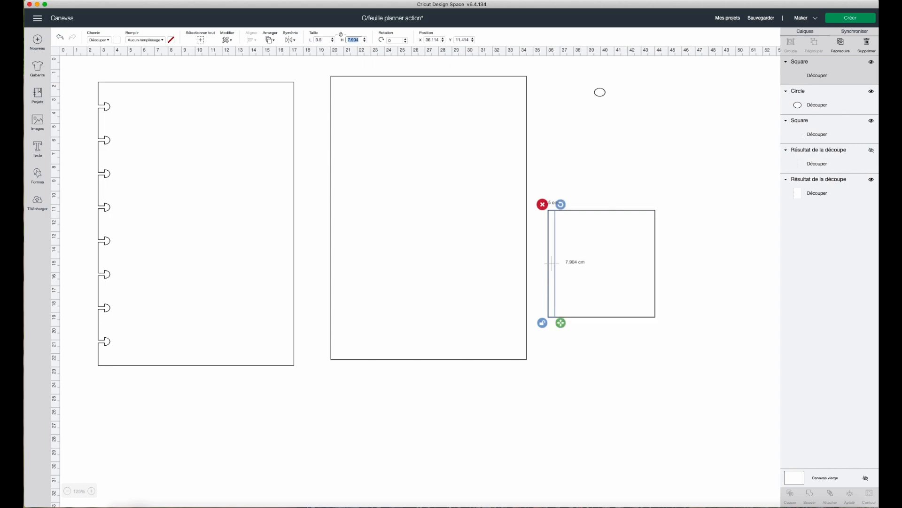
type("0.2")
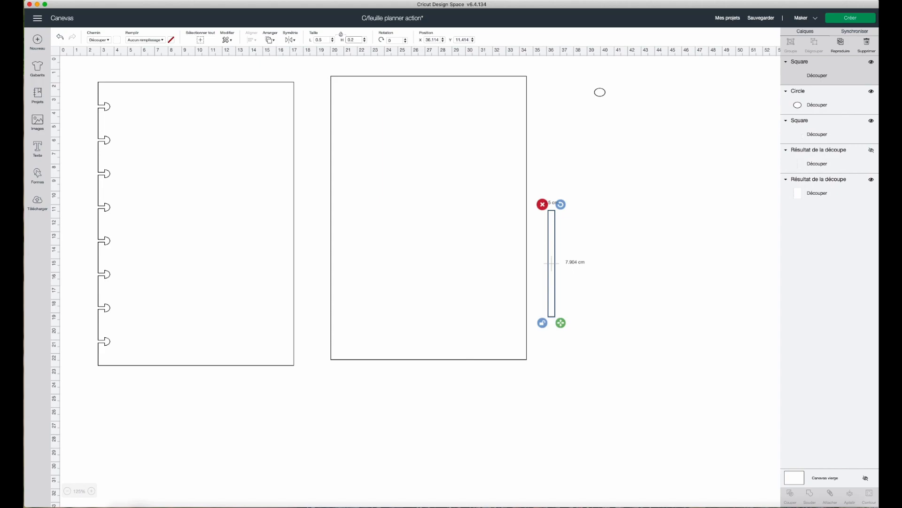
key("Return")
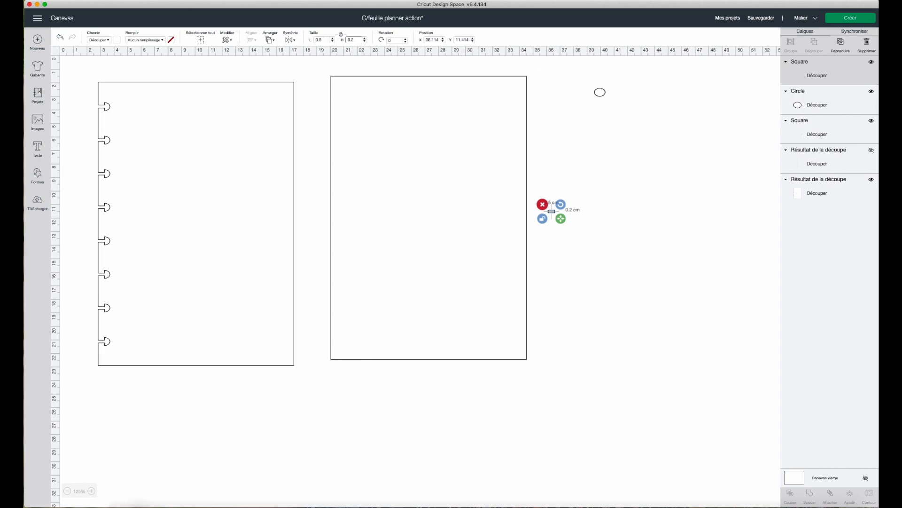
Move the 0.5 × 0.2 cm rectangle up near the oval, to Y about 3.4 cm
left_click(606, 218)
mouse_move(550, 211)
left_mouse_down()
mouse_move(579, 174)
mouse_move(554, 215)
left_mouse_up()
left_click(554, 215)
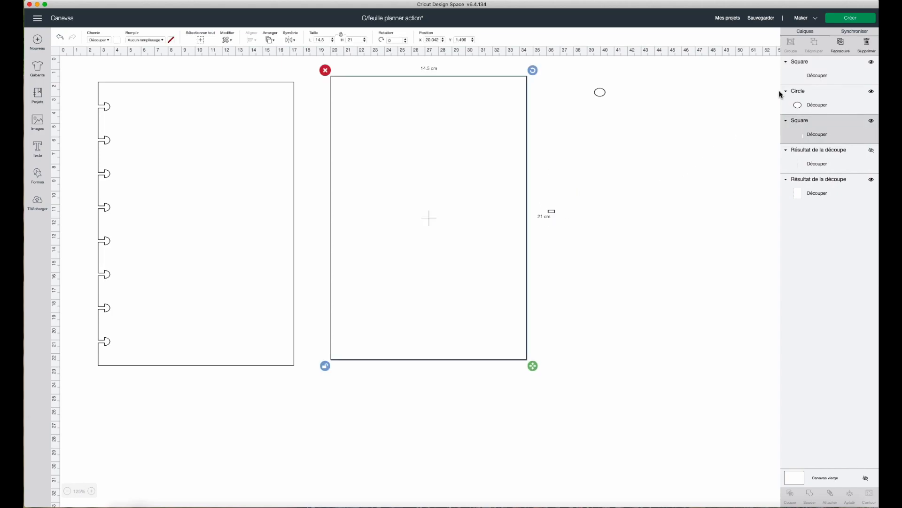
left_click(800, 74)
key("shift+Up")
key("shift+Up")
key("shift+Up")
key("shift+Up")
key("shift+Up")
key("shift+Up")
key("shift+Up")
key("shift+Up")
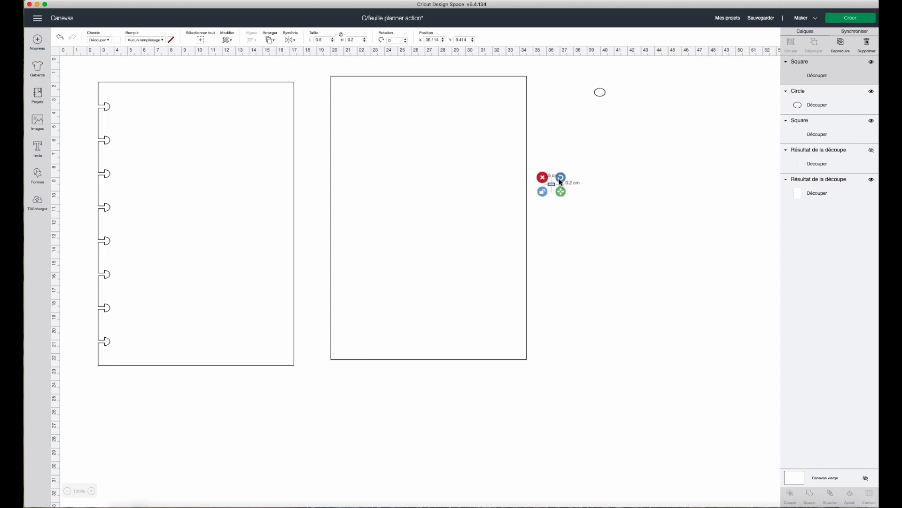
Add a vertical scoring line over the notched edge of the planner page
scroll(304, 343, "down", 1)
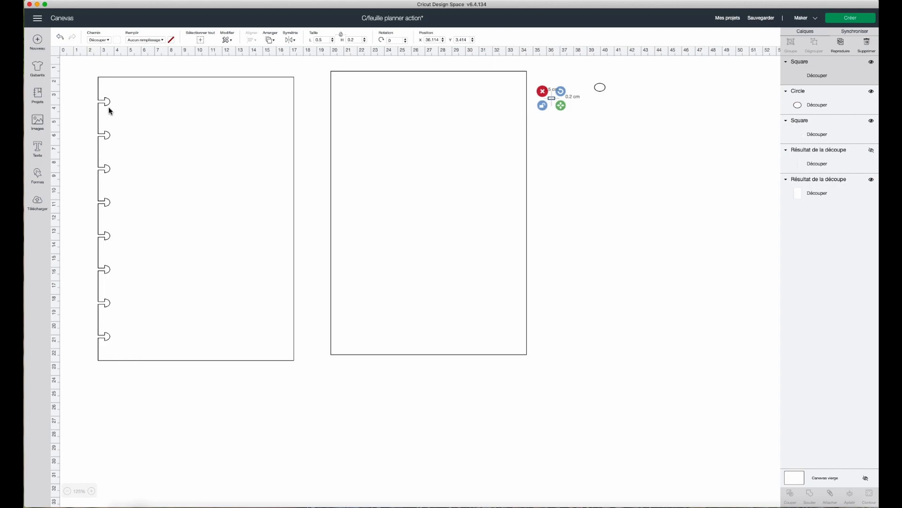
left_click(37, 175)
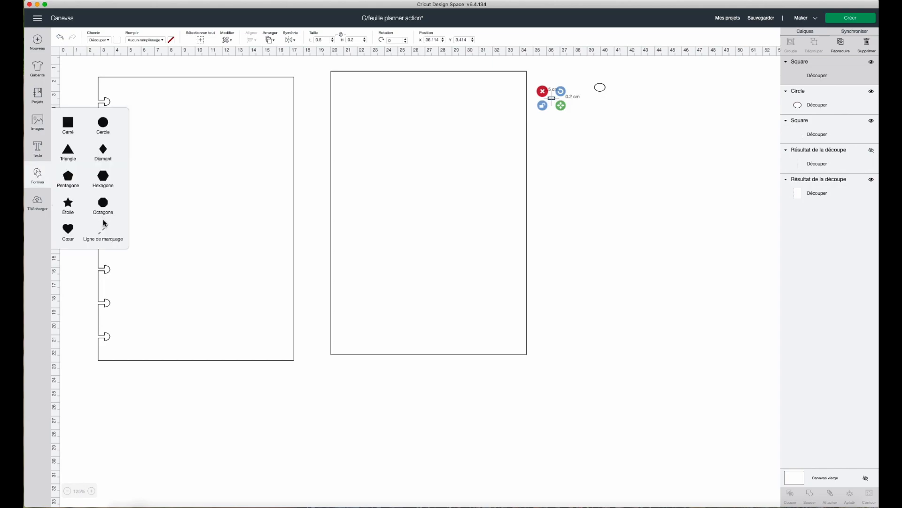
left_click(104, 231)
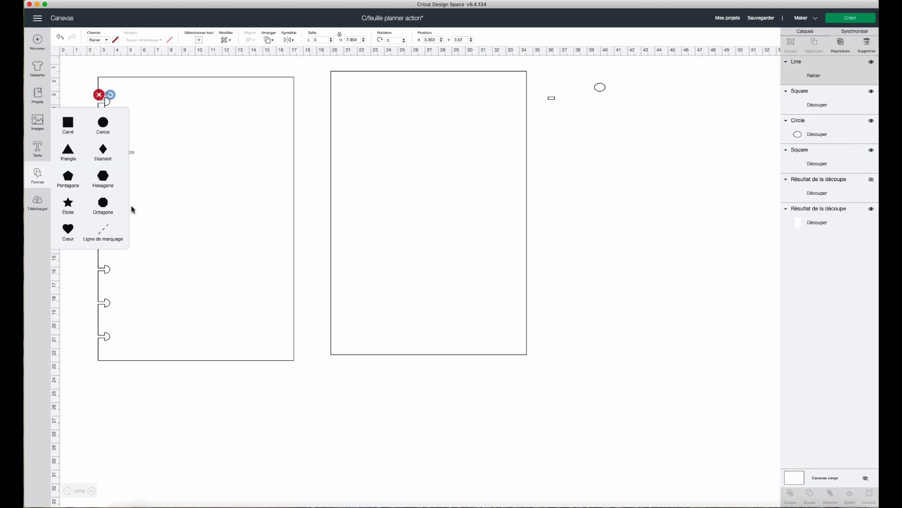
left_click(174, 161)
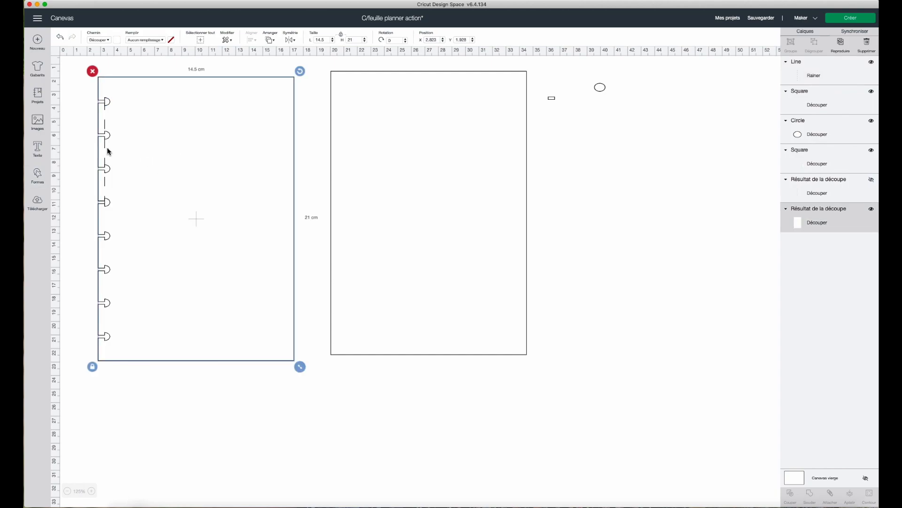
Move the scoring line off the notched page to the empty area beyond the blank page and change it to a cut line
left_click(105, 126)
left_click_drag(105, 125, 671, 210)
left_click(97, 42)
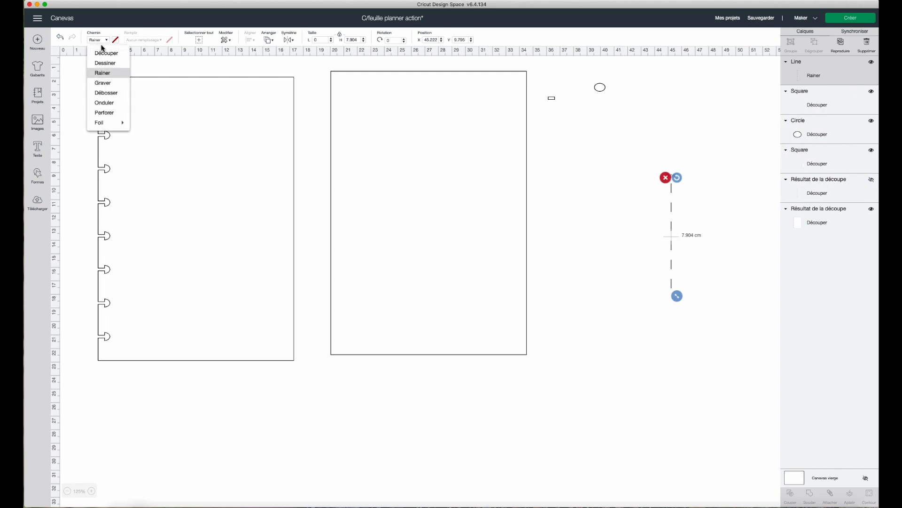
left_click(104, 52)
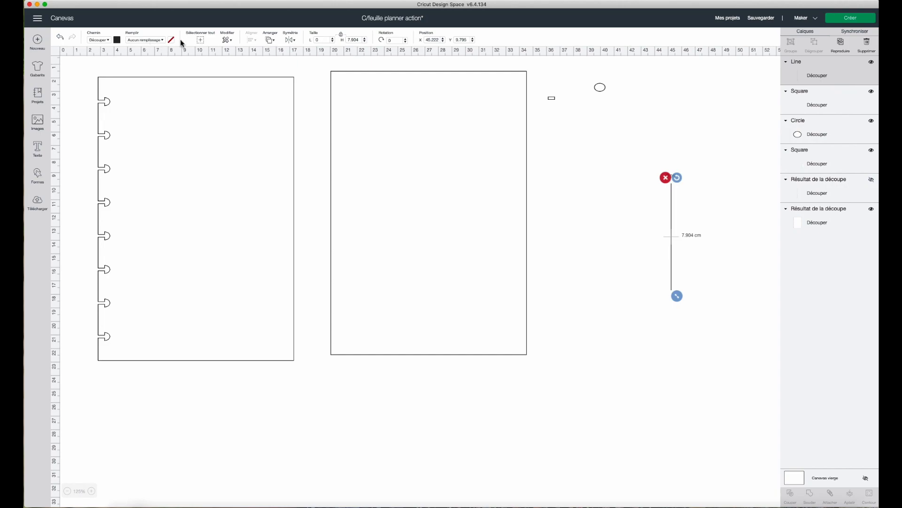
Set the cut line's height to 1.7 cm
double_click(360, 40)
type("1")
key("Return")
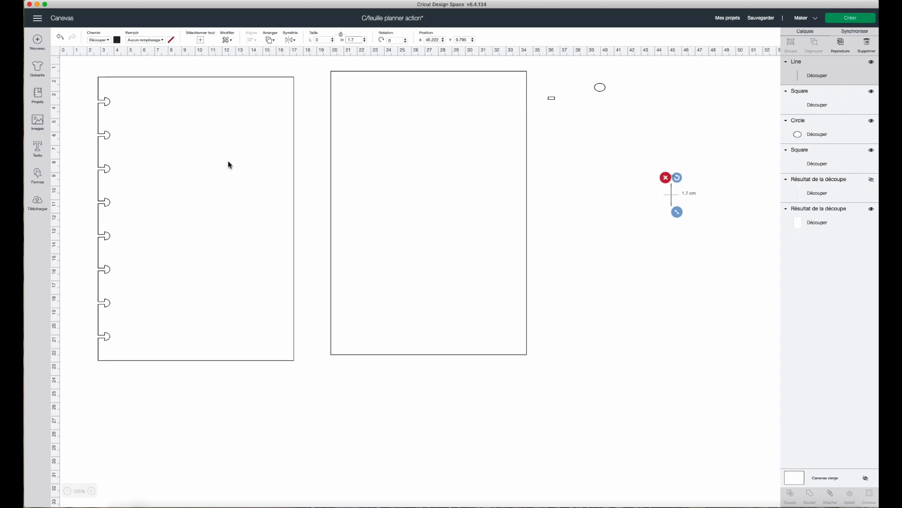
Duplicate the 1.7 cm line and place the two lines just inside the blank page's left edge, at its upper and lower corners
left_click(840, 43)
left_click_drag(672, 195, 338, 81)
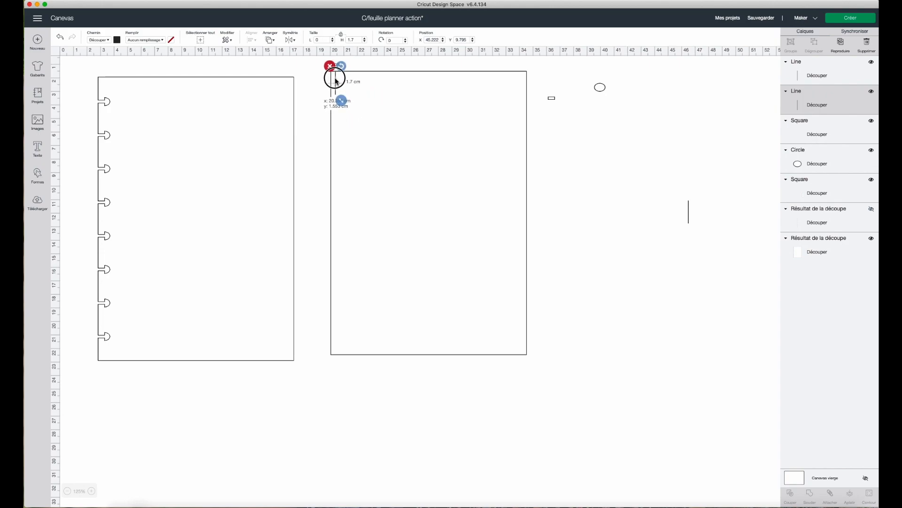
left_click(92, 490)
left_click(92, 491)
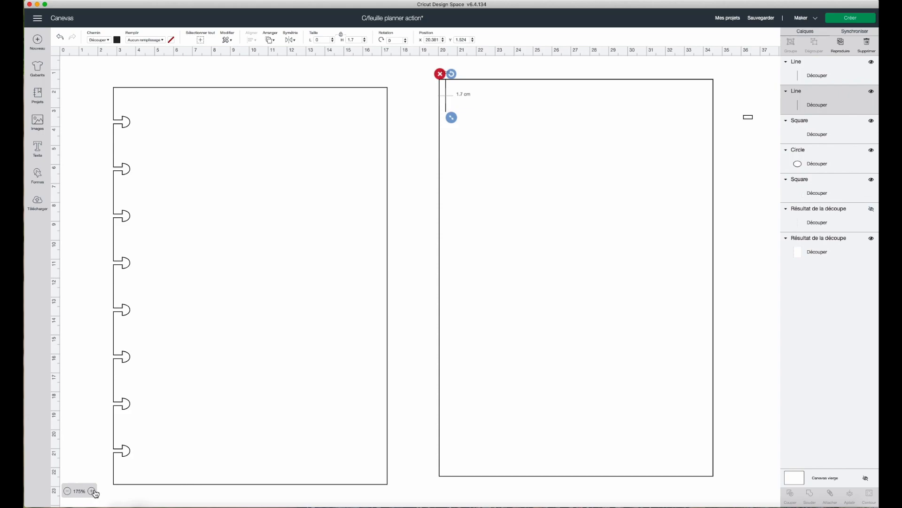
scroll(508, 385, "right", 5)
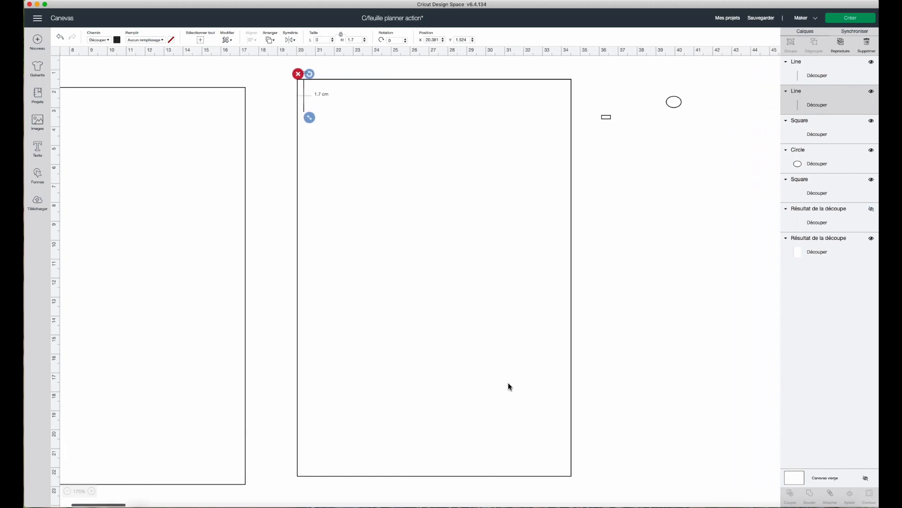
scroll(509, 382, "right", 2)
left_click_drag(763, 275, 268, 452)
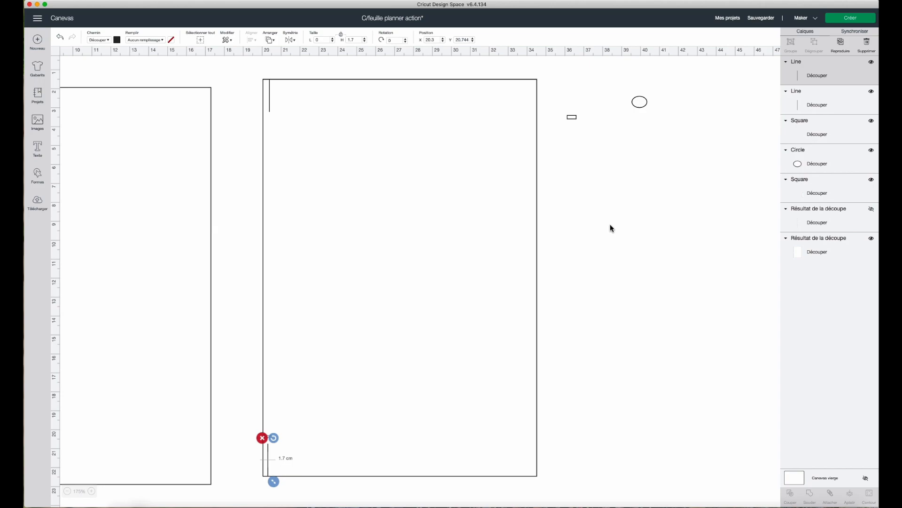
Move the oval to about X 38.3, Y 3.6 cm, add a vertical scoring line just below it, and make that a cut line
left_click(639, 104)
left_click_drag(639, 105, 617, 131)
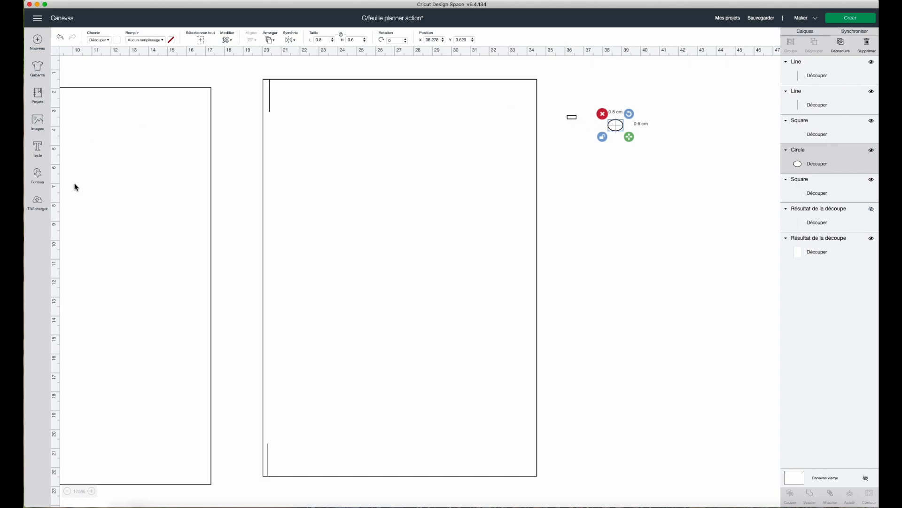
left_click(37, 175)
left_click(108, 230)
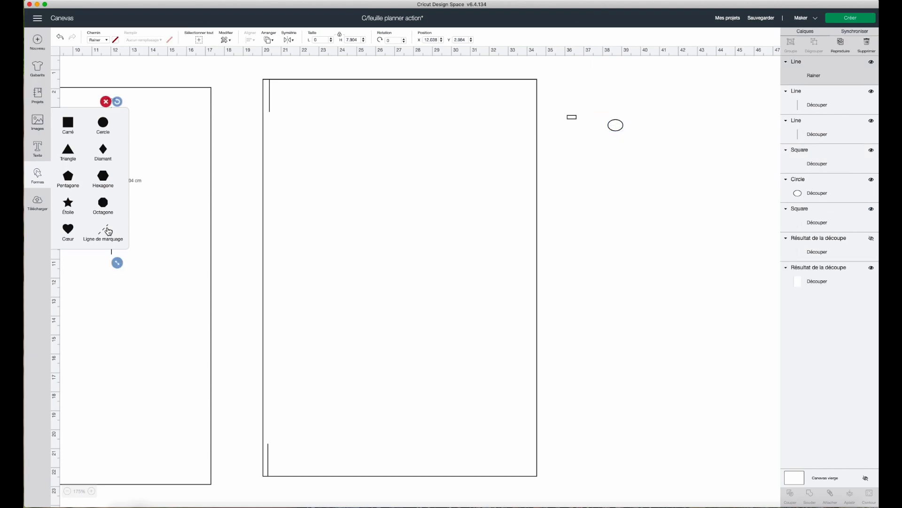
left_click(159, 217)
left_click_drag(112, 196, 135, 183)
left_click(113, 147)
left_click_drag(112, 147, 626, 223)
left_click(104, 41)
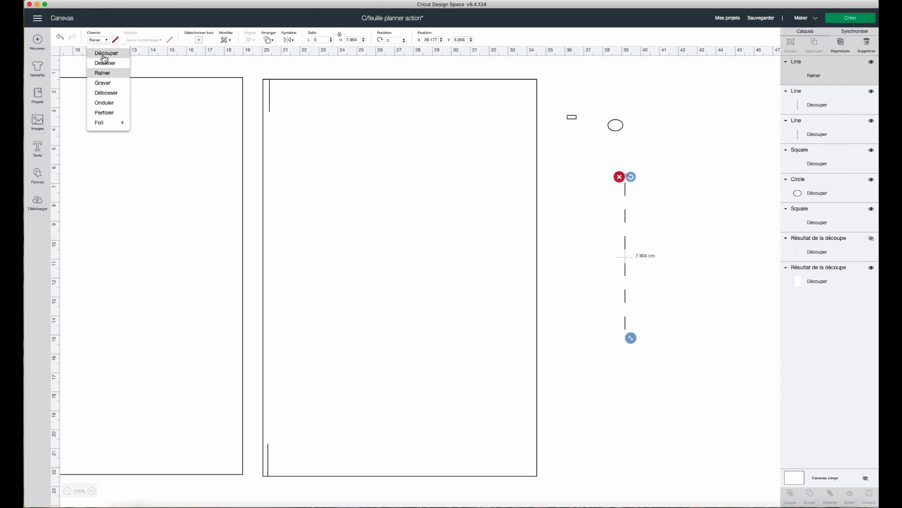
left_click(106, 54)
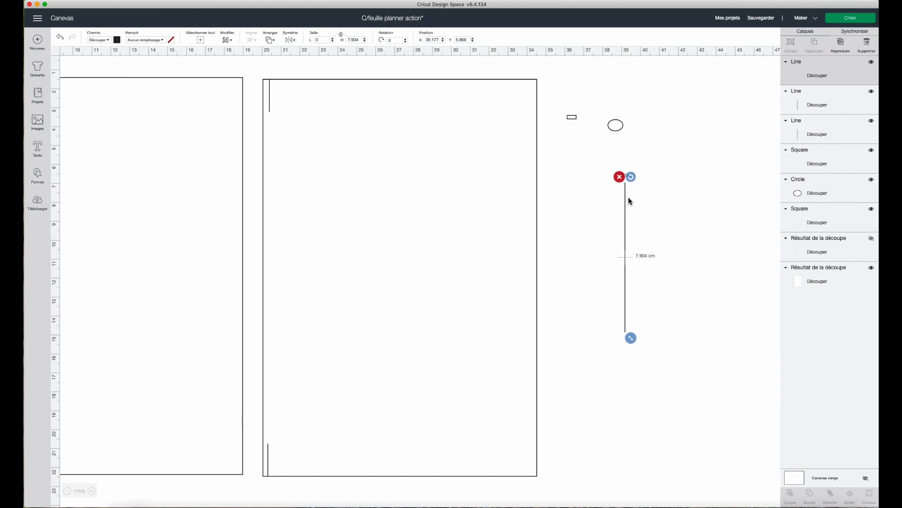
Center the oval and the new vertical line on each other in both directions
left_click(617, 128, "shift")
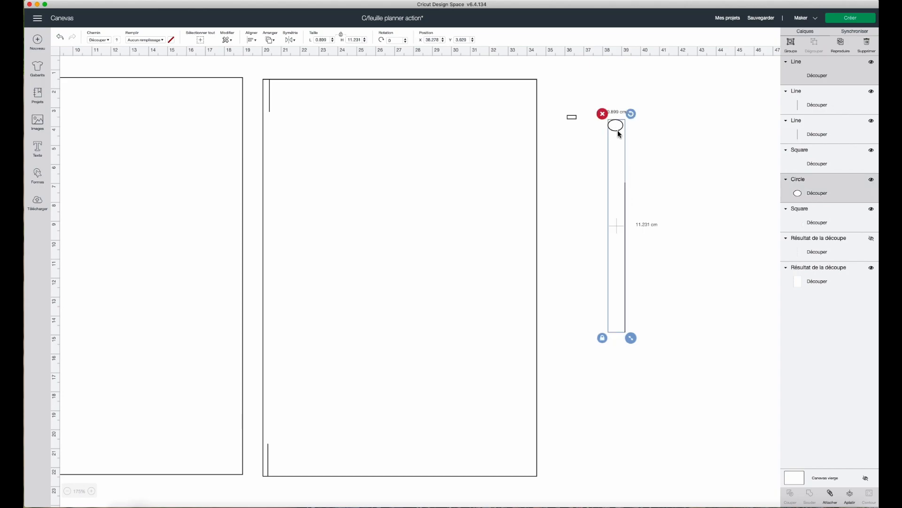
left_click(254, 42)
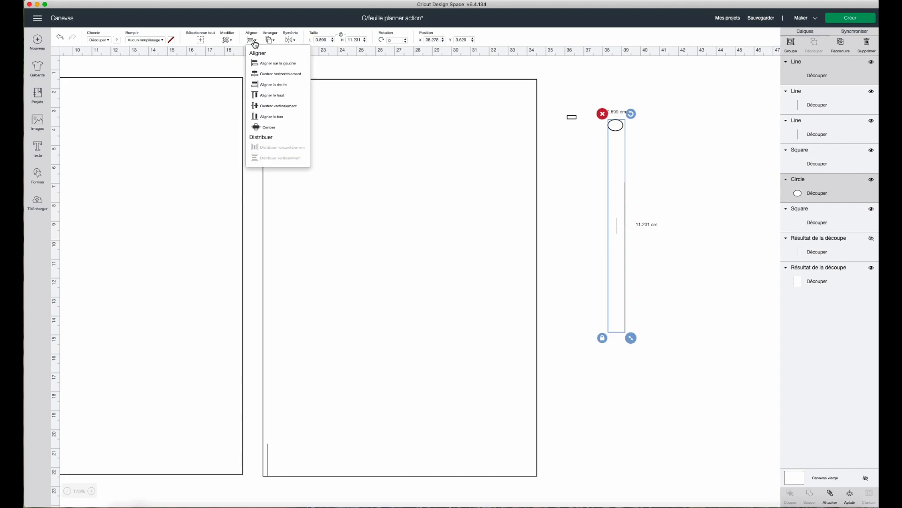
left_click(277, 127)
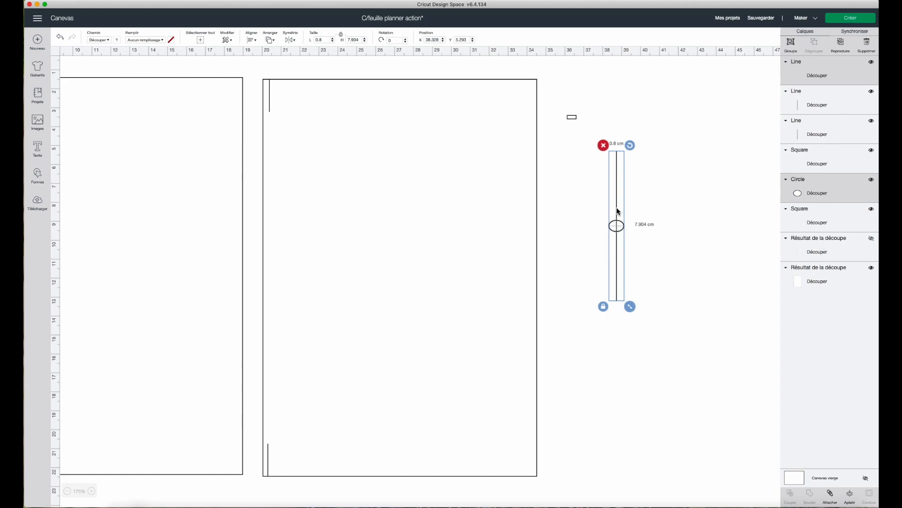
left_click(664, 241)
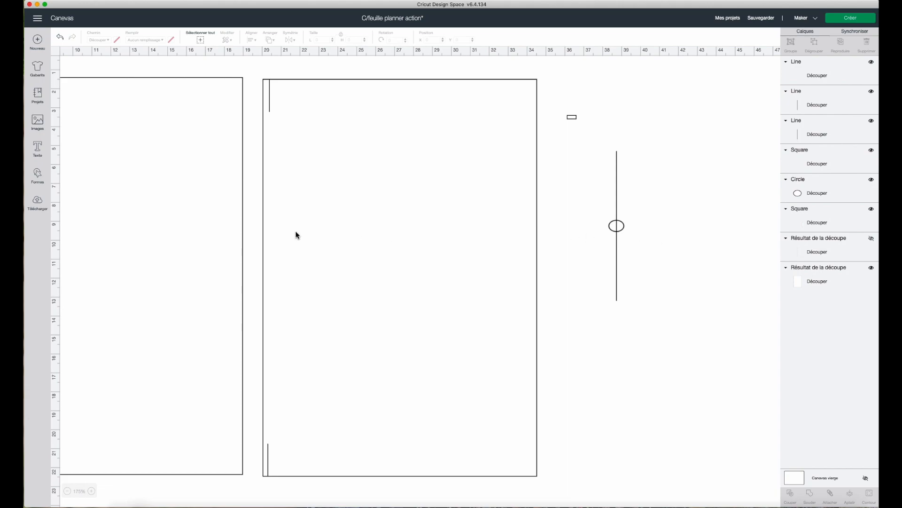
Add a new square shape to the canvas
left_click(39, 177)
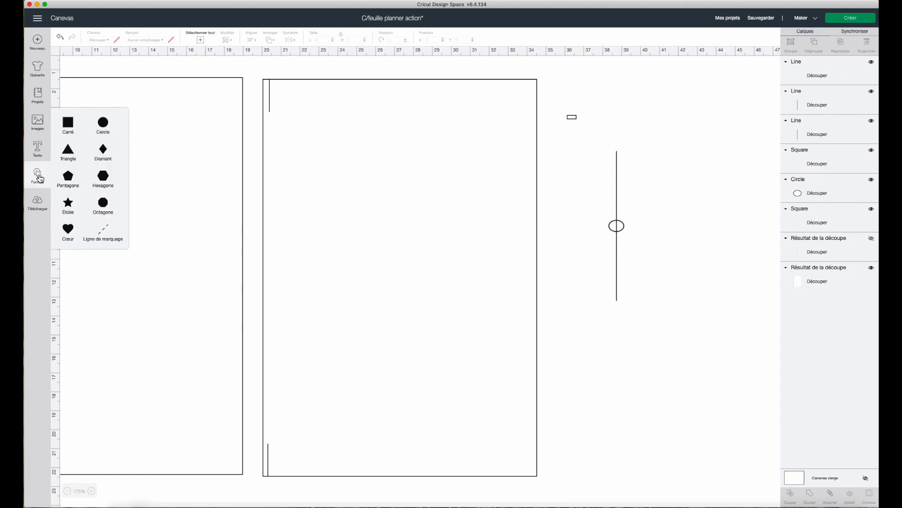
left_click(70, 131)
mouse_move(159, 189)
left_mouse_down()
mouse_move(226, 206)
mouse_move(188, 188)
mouse_move(159, 192)
left_mouse_up()
left_click(176, 189)
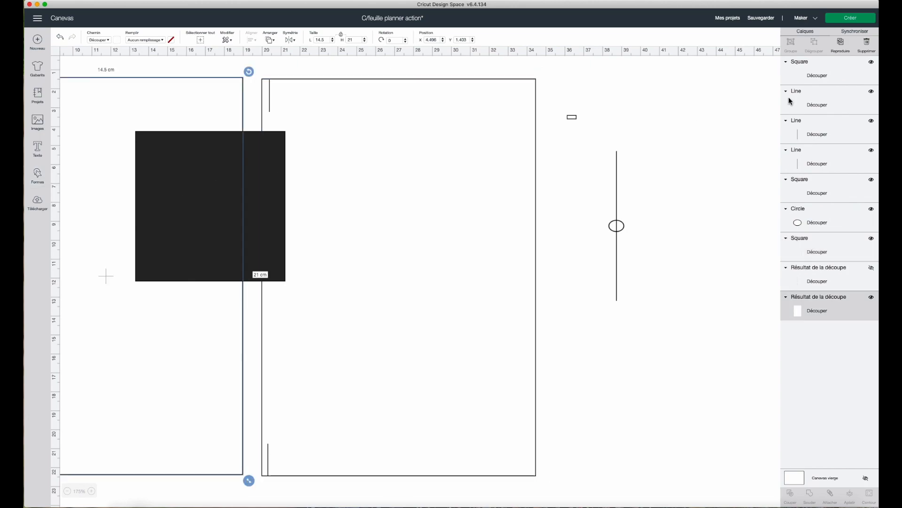
Move the black square across the blank page toward the oval, to about X 29.3, Y 7.3 cm
left_click(825, 77)
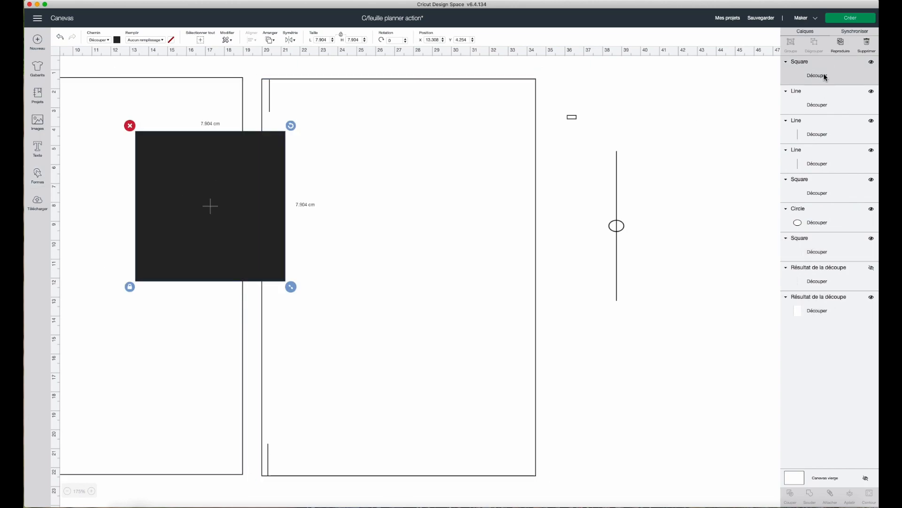
key("shift+Down")
key("shift+Down")
key("shift+Down")
key("shift+Right")
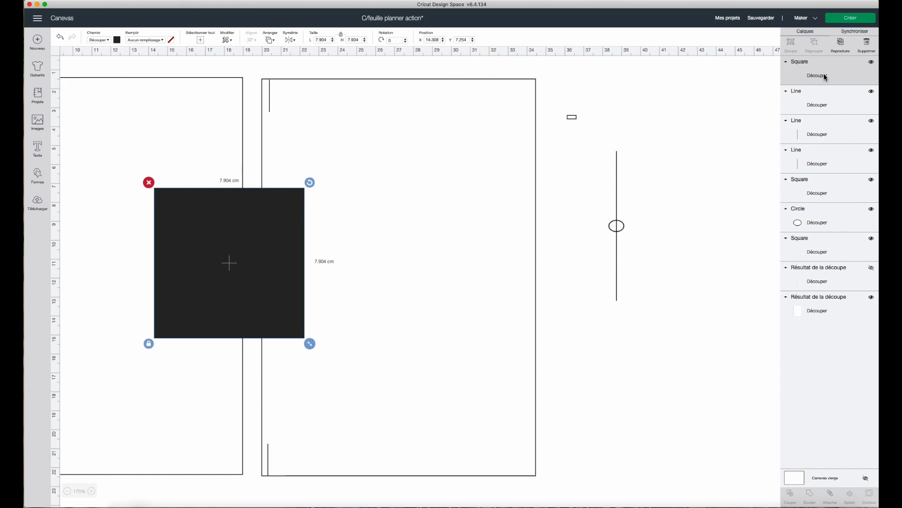
key("shift+Right")
key("shift+Right")
key("shift+Right")
key("shift+Right")
key("shift+Right")
key("shift+Right")
key("shift+Right")
key("shift+Right")
key("shift+Right")
key("shift+Right")
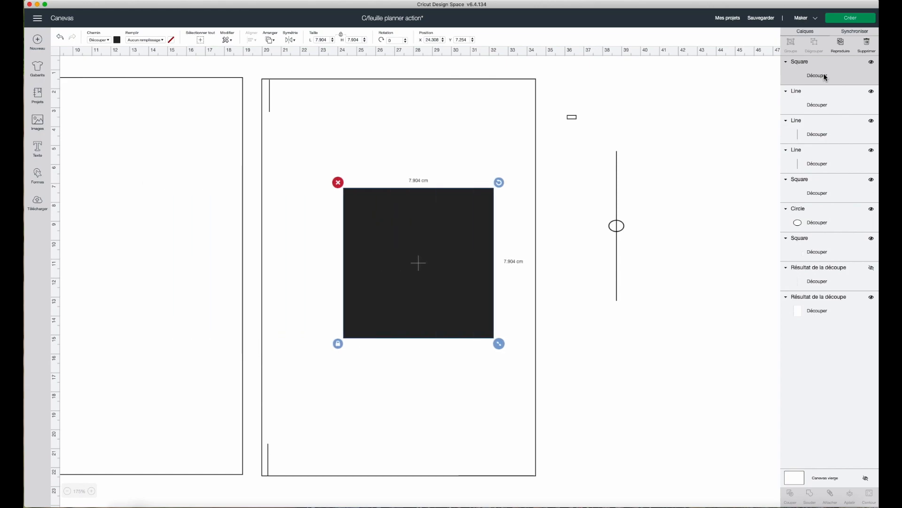
key("shift+Right")
key("shift+Right")
key("shift+Right")
key("shift+Right")
key("shift+Right")
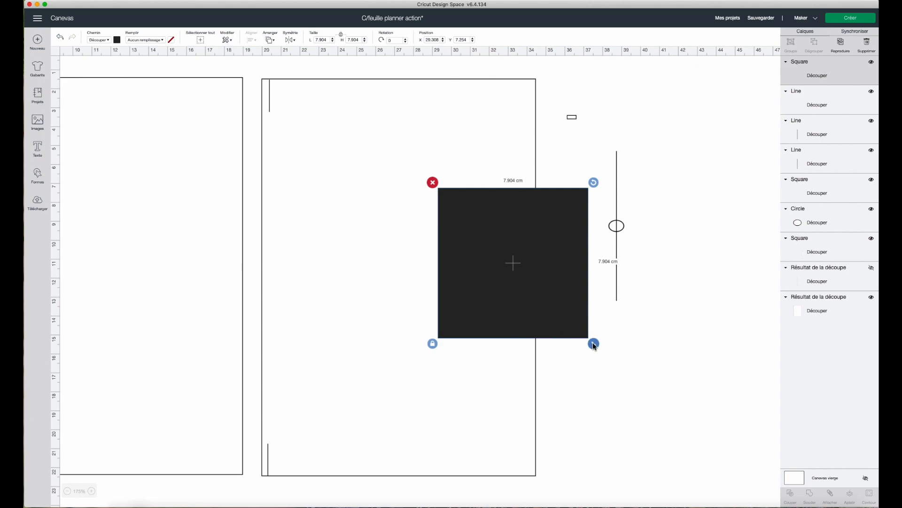
Shrink the square to about 4 cm and shift it until its right edge meets the centre line, covering the oval's left half
left_click_drag(594, 344, 528, 269)
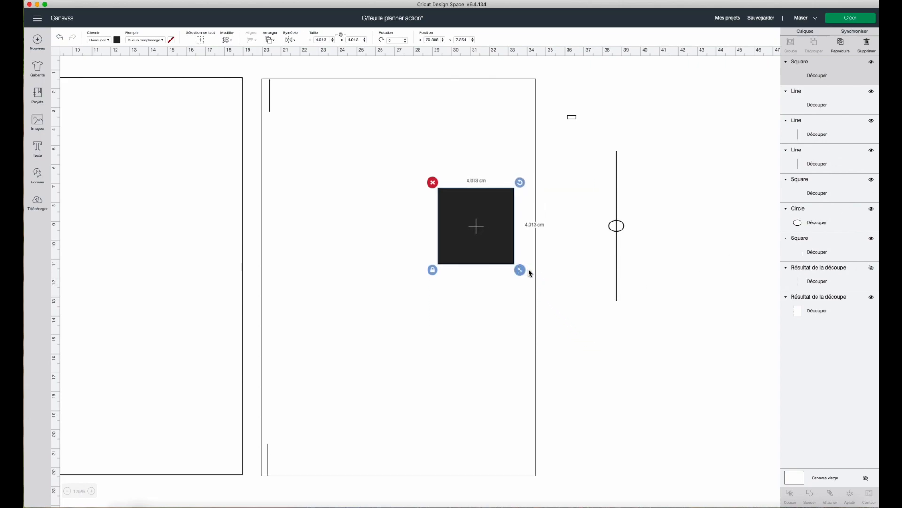
key("shift+Right")
key("shift+Right")
key("shift+Right")
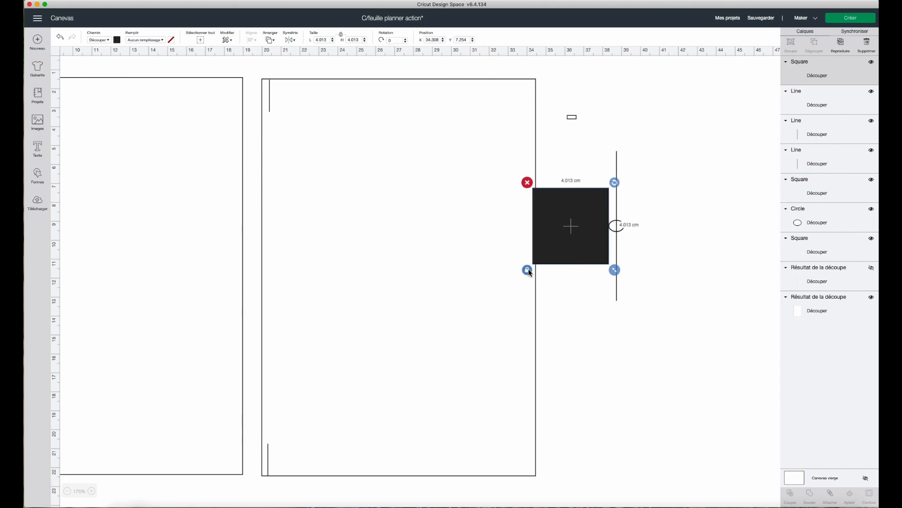
key("Right")
key("Right")
key("Right")
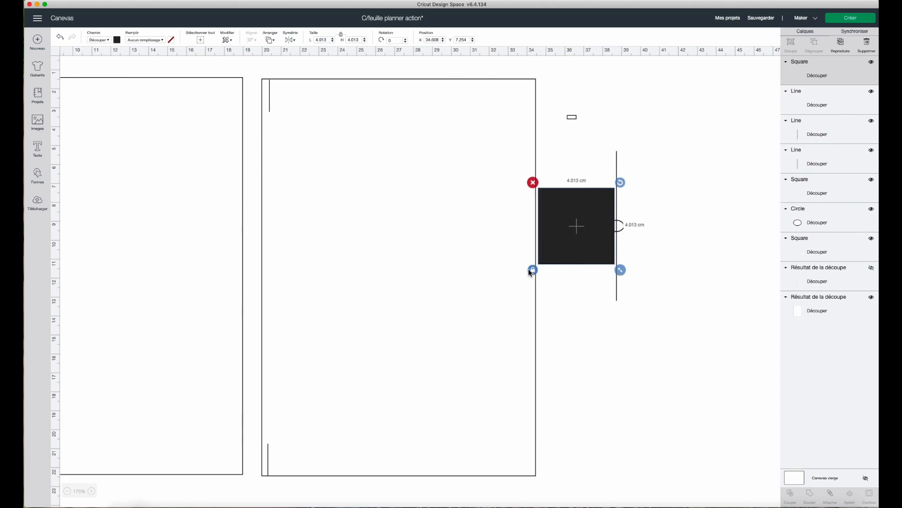
key("Right")
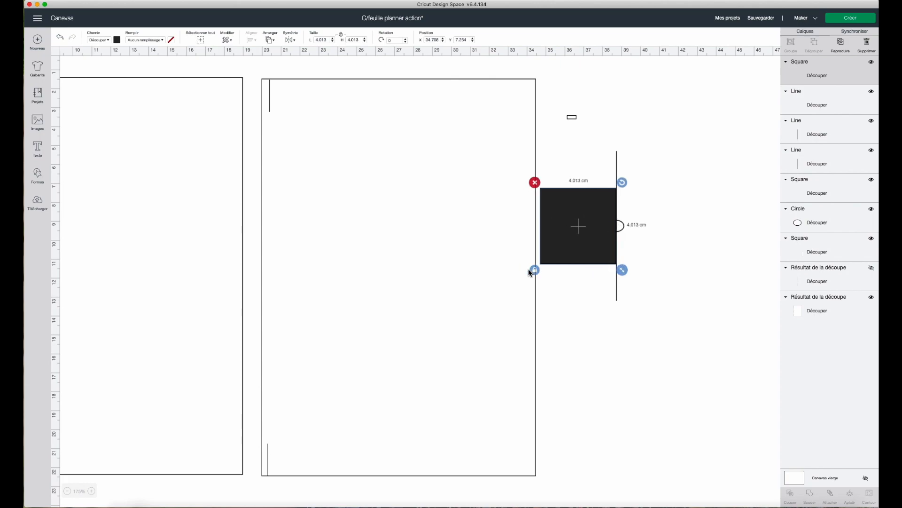
left_click(679, 200)
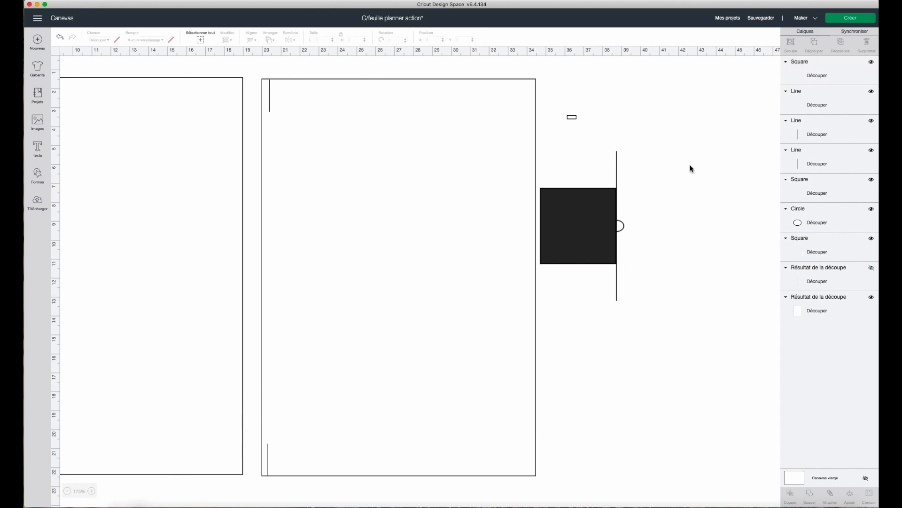
Slice the black square and the oval with each other
left_click(605, 204)
left_click(793, 70)
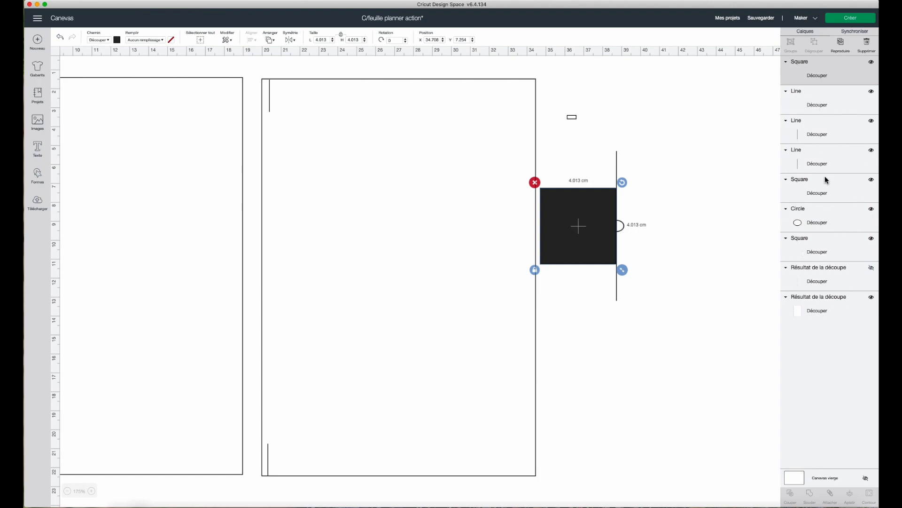
left_click(813, 217, "shift")
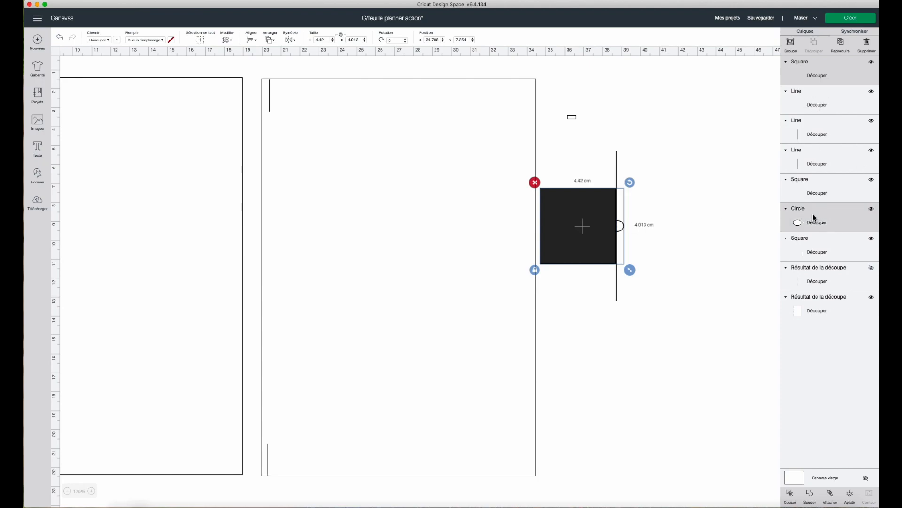
left_click(793, 496)
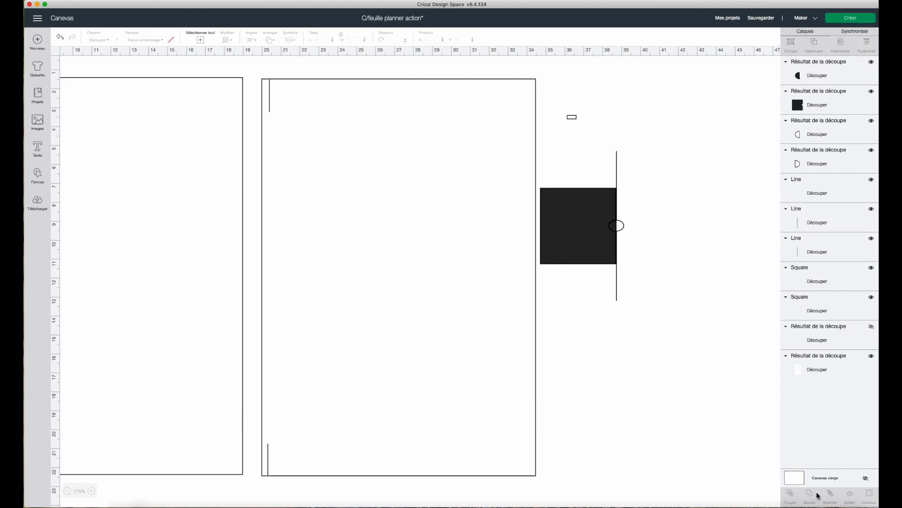
Move the notched black square and the black and outlined left half-ovals down, away from the centre line
left_click(562, 208)
left_click_drag(569, 210, 694, 338)
left_click_drag(613, 218, 642, 363)
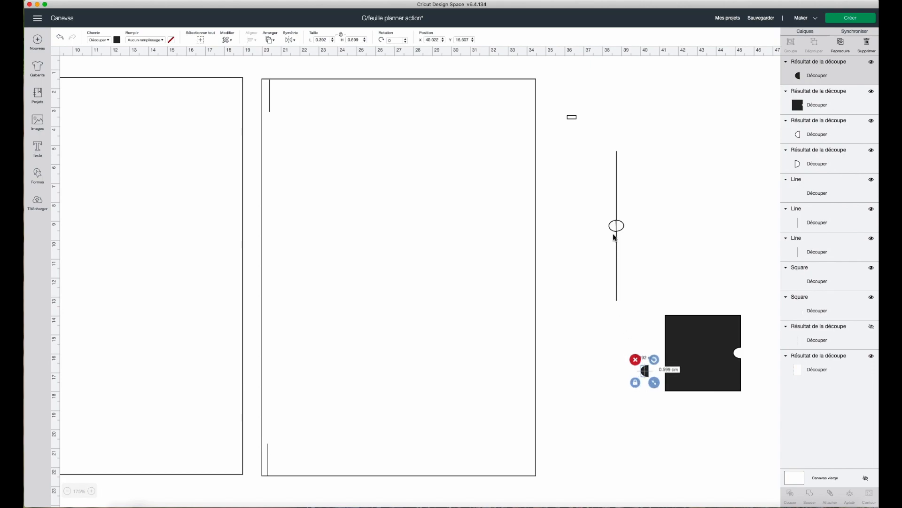
left_click_drag(613, 231, 647, 396)
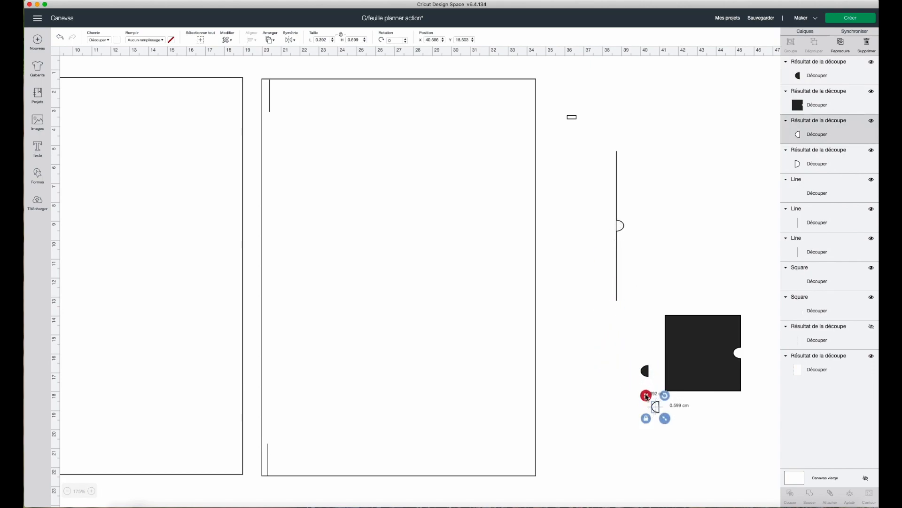
Move the outlined right half-oval up to about X 39.8, Y 5.84 cm and the vertical centre line down, separating them
left_click_drag(620, 228, 640, 168)
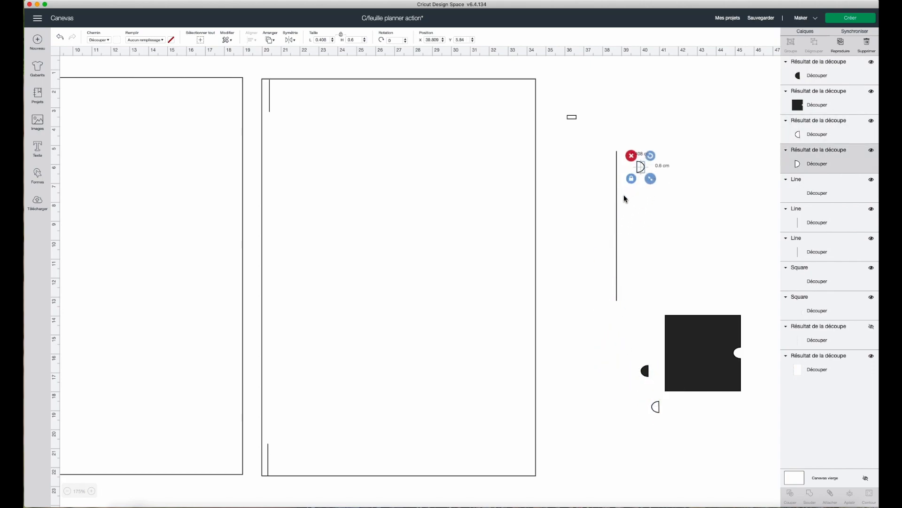
left_click_drag(618, 200, 610, 328)
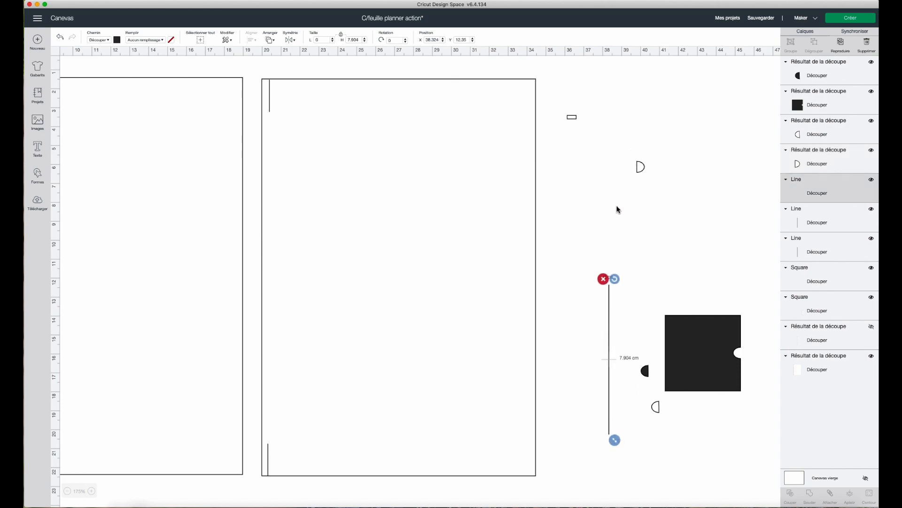
left_click(641, 167)
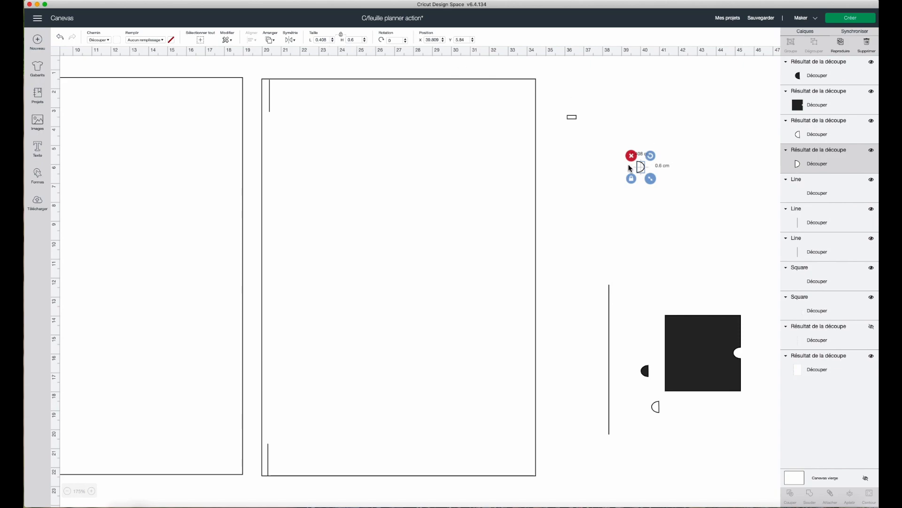
Delete the vertical centre line and both left half-ovals, the black one and the outlined one
left_click(609, 305)
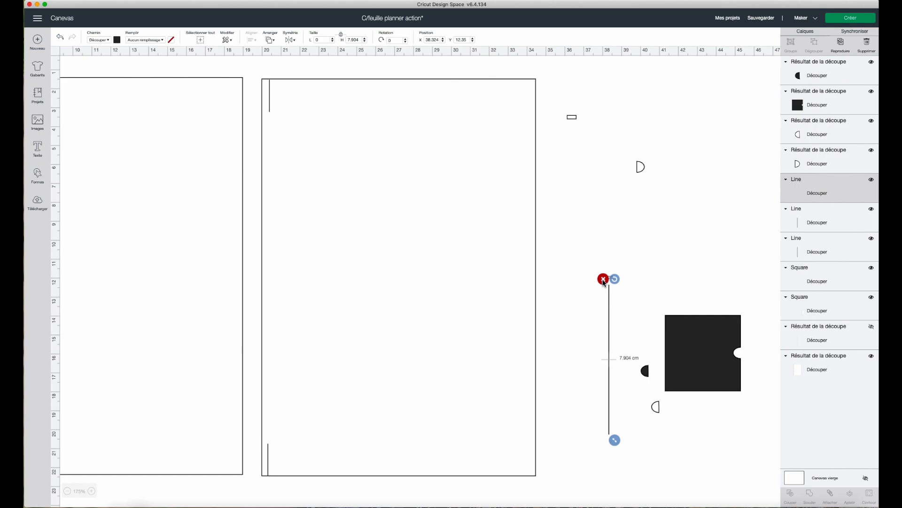
left_click(603, 279)
left_click(646, 371)
left_click(655, 408, "shift")
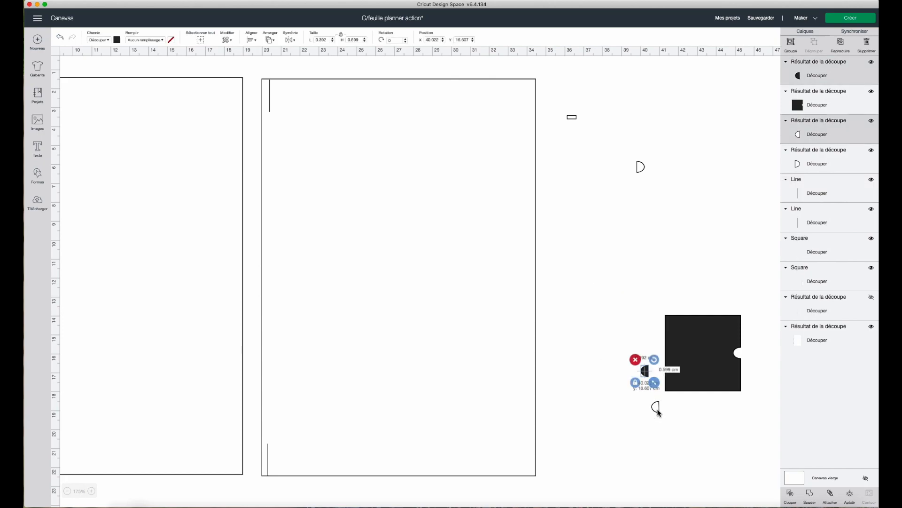
left_click(635, 360)
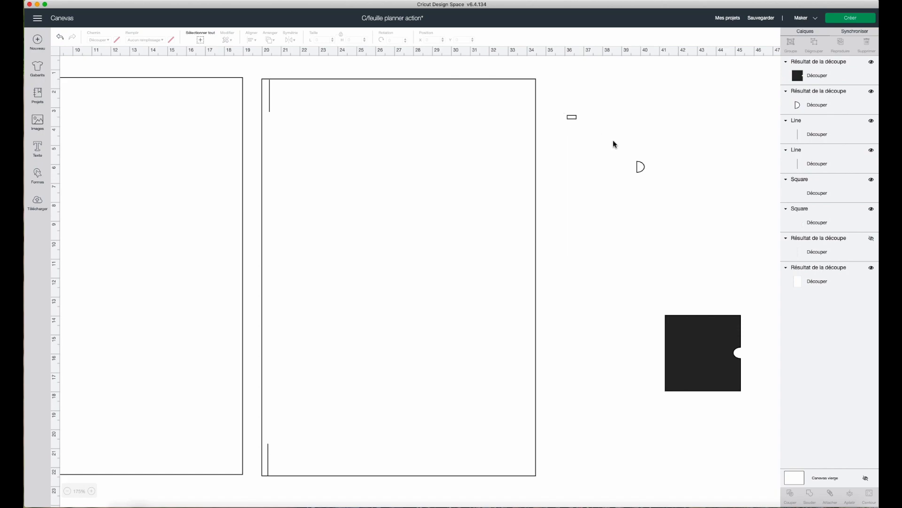
Place the right half-oval flush against the small rectangle's right end, at about X 36.6, Y 3.2 cm
left_click_drag(640, 167, 582, 120)
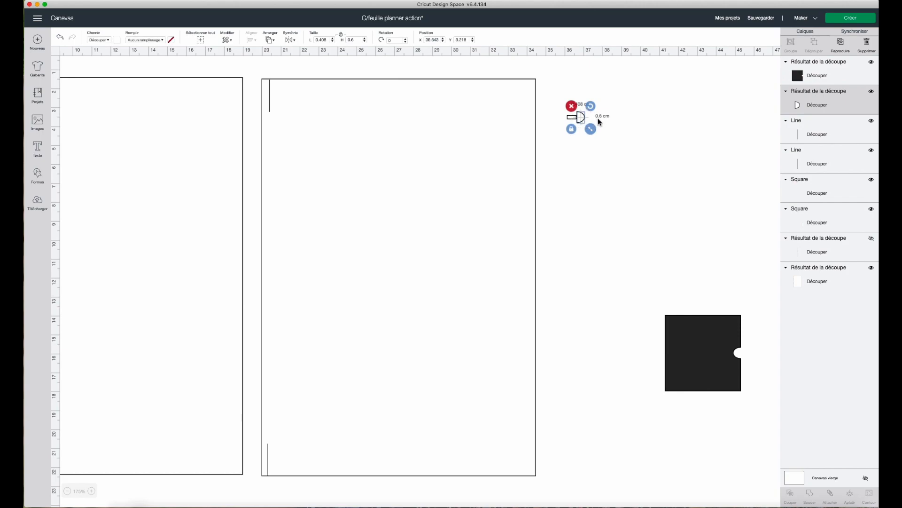
left_click(698, 138)
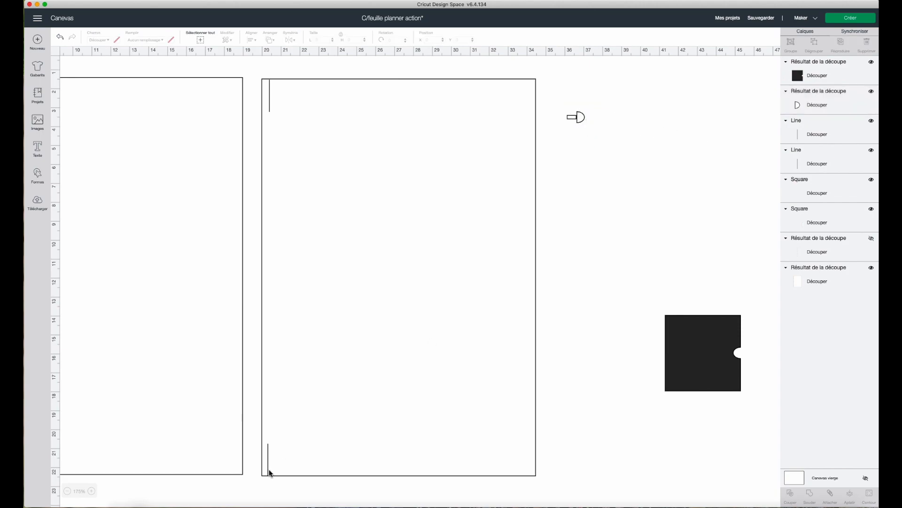
left_click(91, 491)
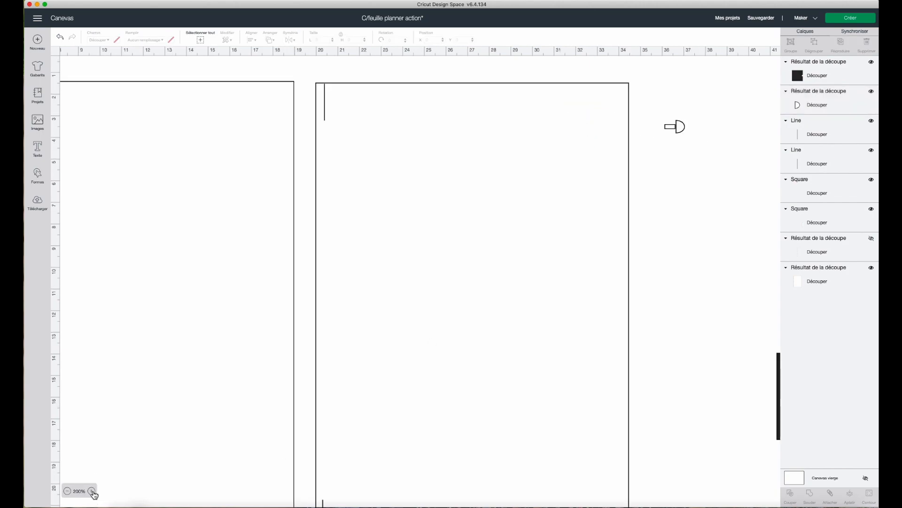
left_click(91, 490)
scroll(485, 383, "right", 10)
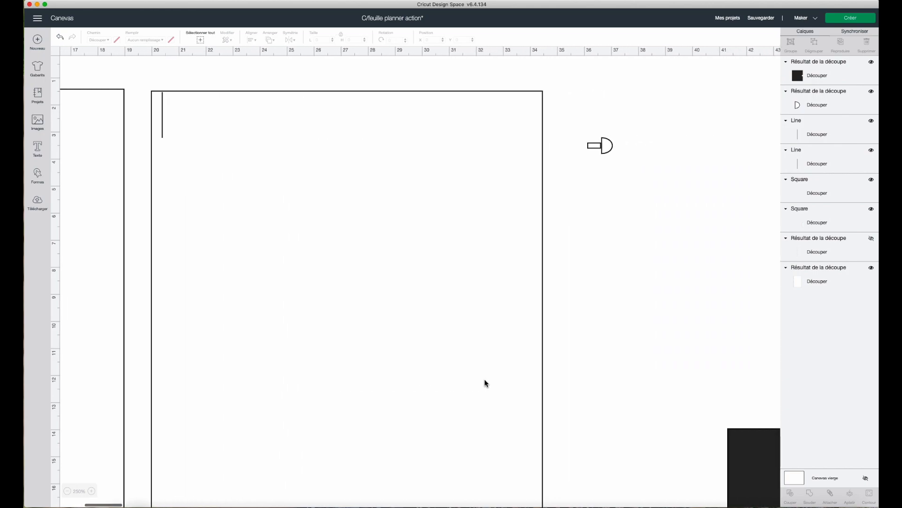
left_click(610, 152)
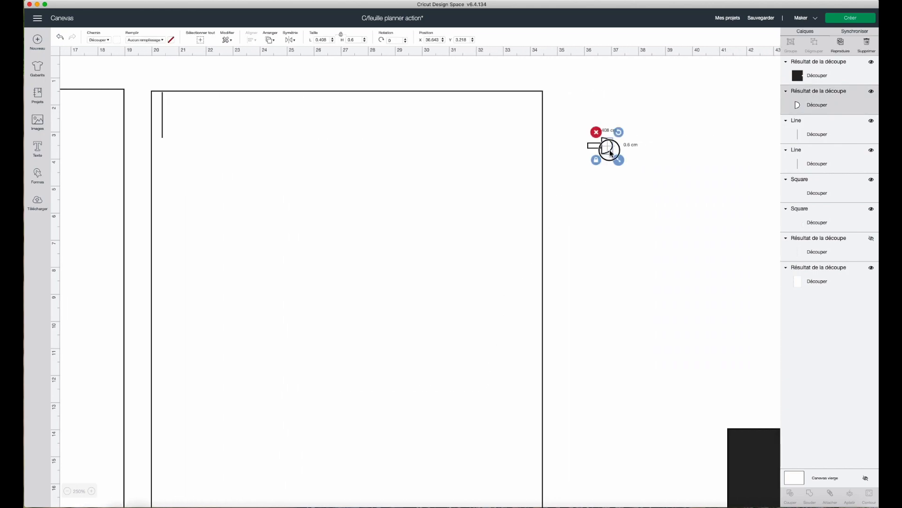
left_click(584, 136)
left_click_drag(585, 136, 620, 163)
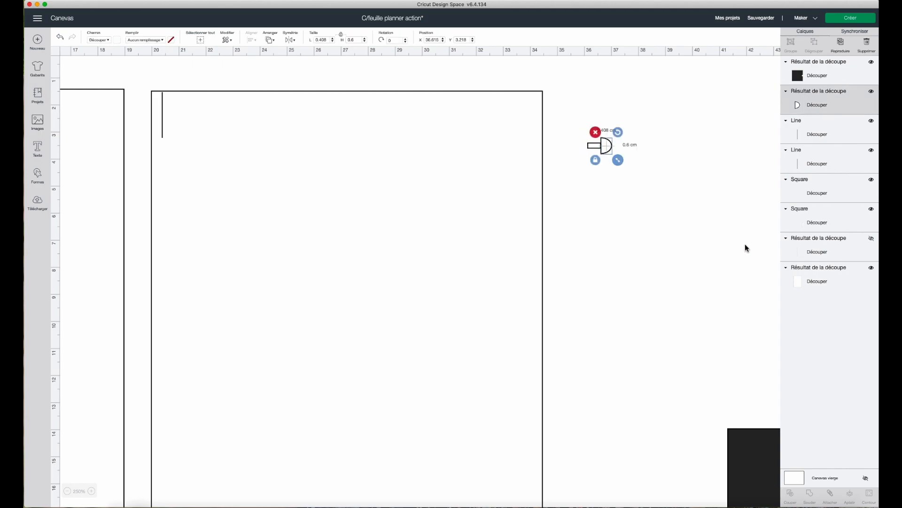
Centre the small rectangle and the half-oval vertically on each other and weld them into a single notch shape
left_click(801, 252, "shift")
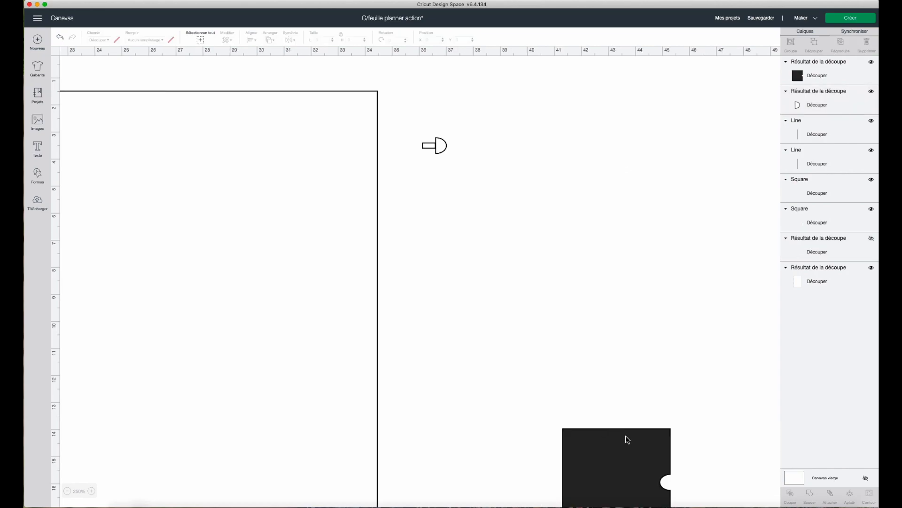
left_click(430, 146)
left_click(430, 146)
left_click(427, 142)
left_click(427, 146)
left_click(427, 148)
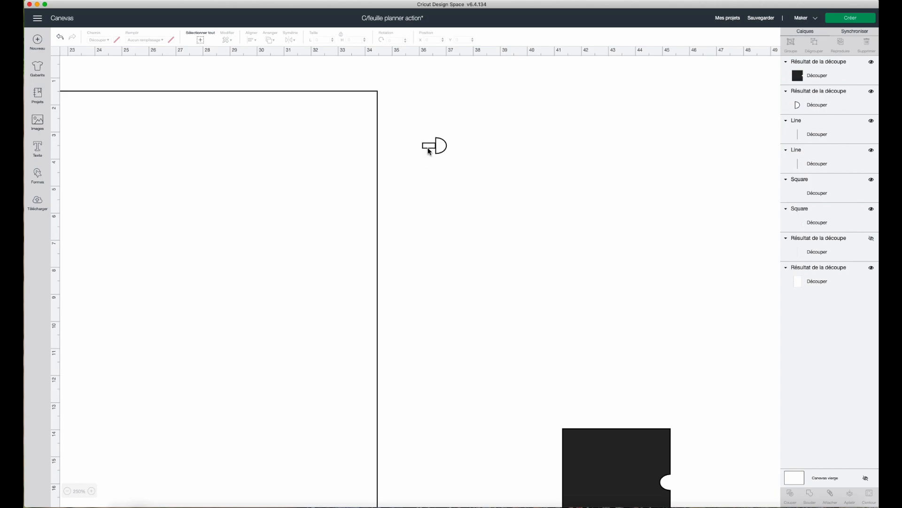
left_click(816, 193)
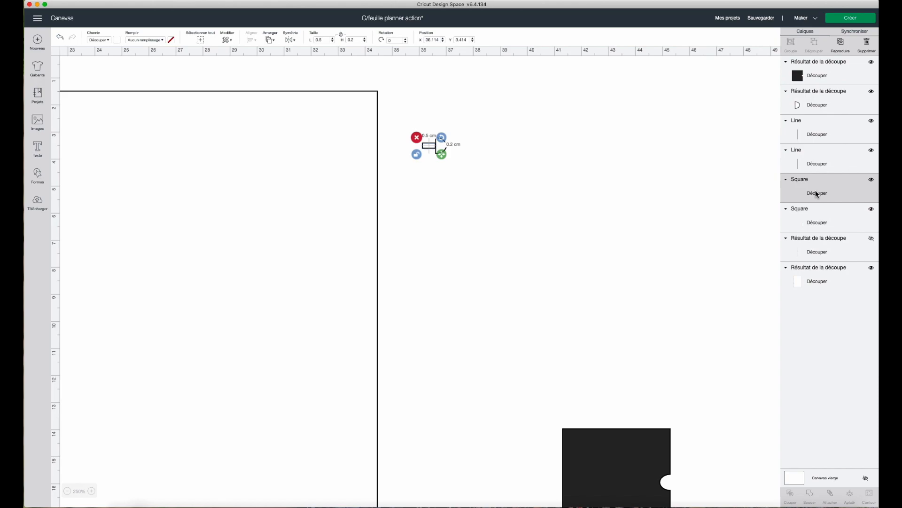
left_click(815, 107, "shift")
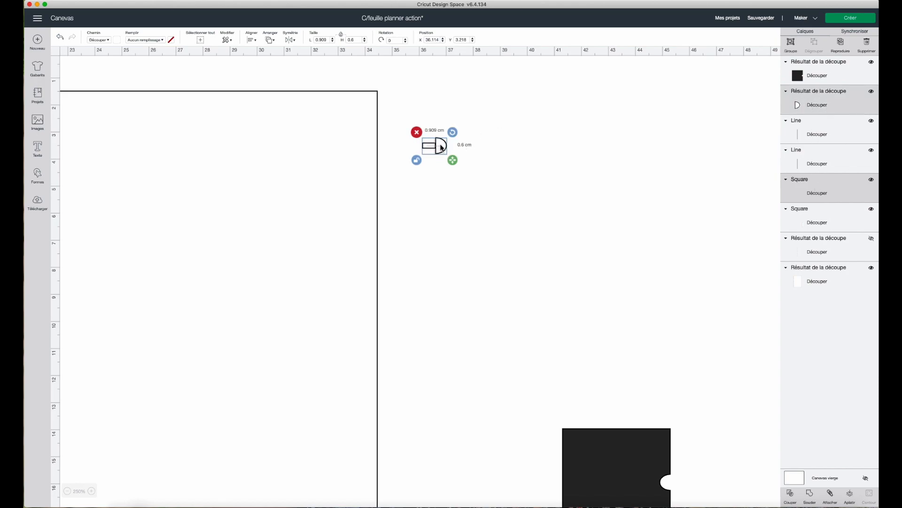
left_click(256, 43)
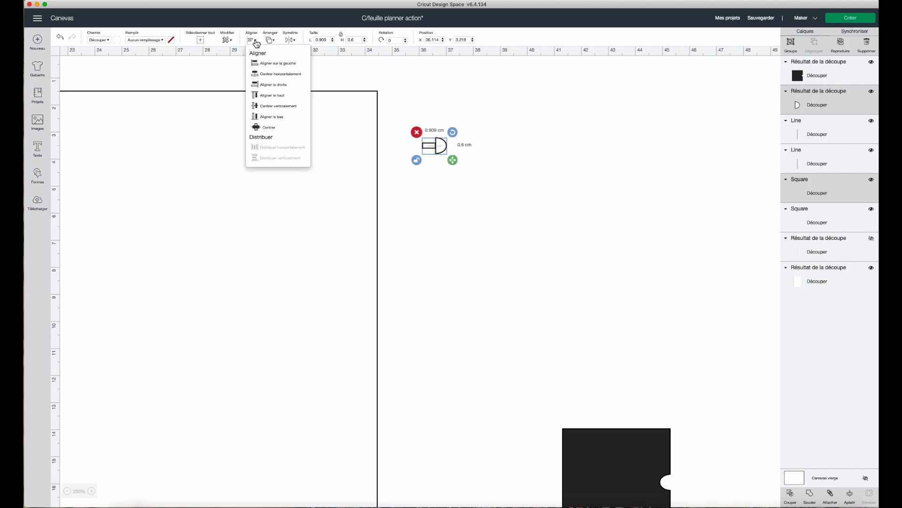
left_click(277, 107)
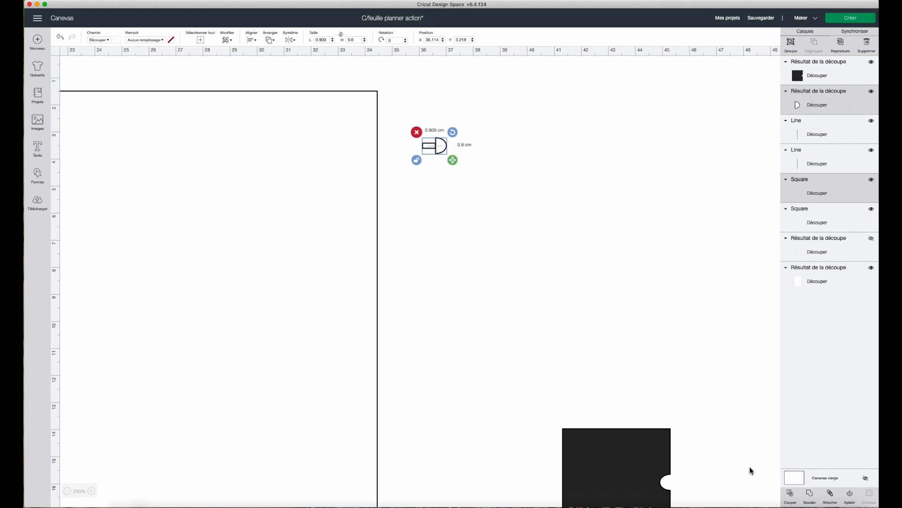
left_click(810, 495)
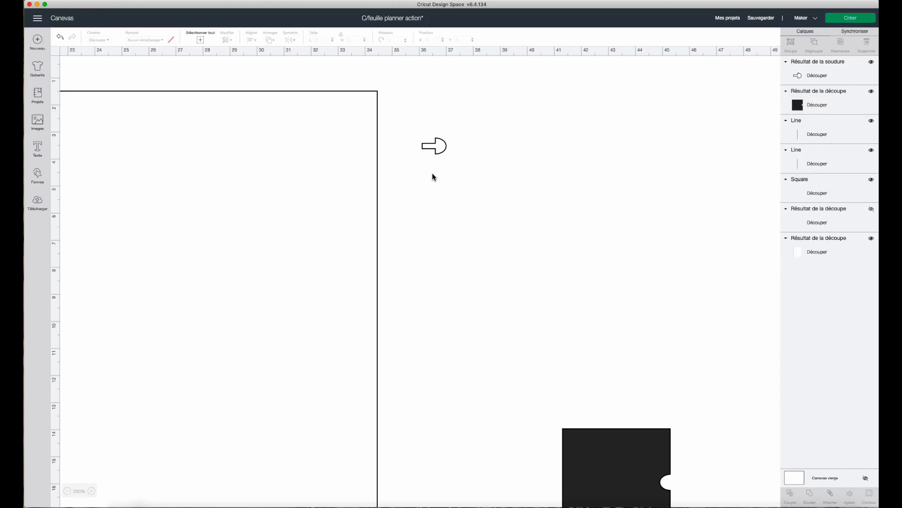
Delete the leftover notched black square and view the reference page's punched notches
scroll(432, 175, "left", 6)
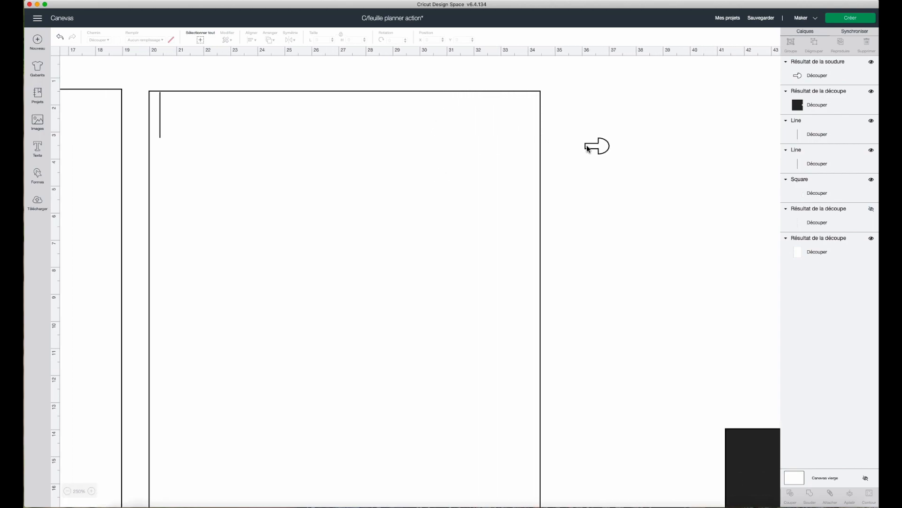
scroll(589, 147, "left", 2)
left_click(67, 491)
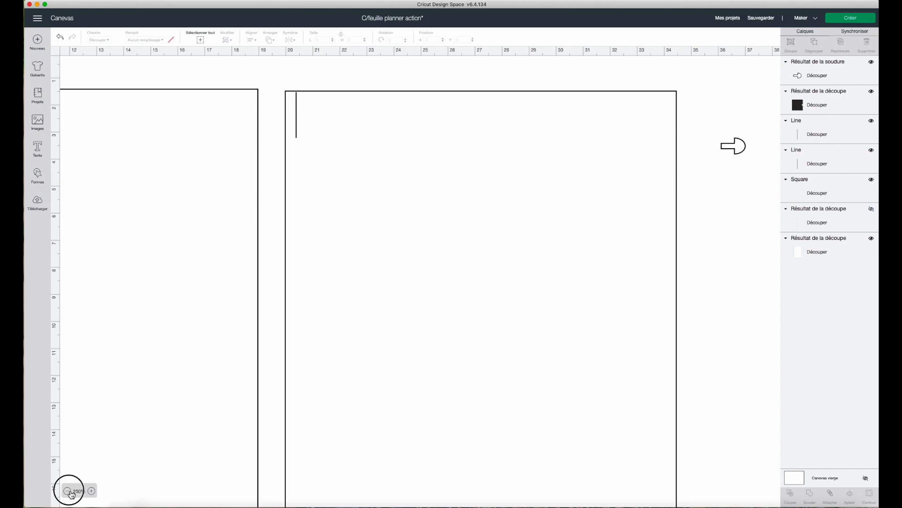
scroll(117, 399, "left", 7)
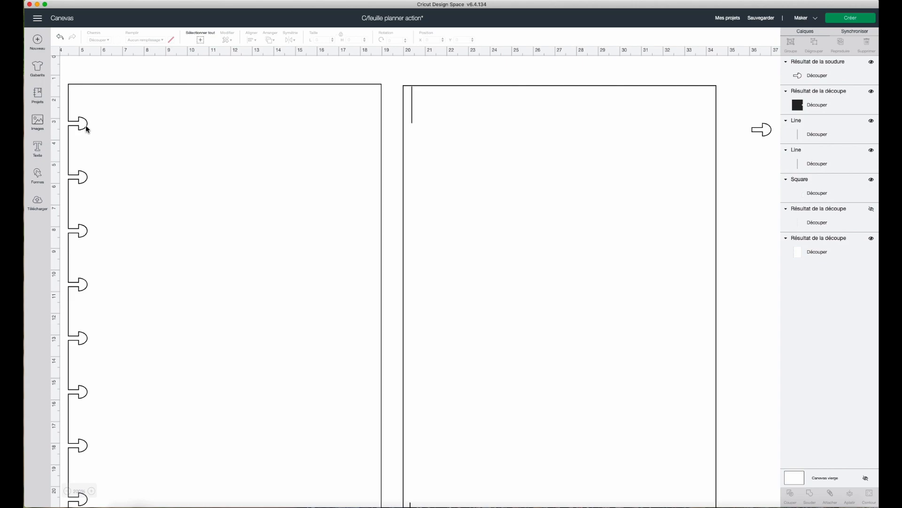
scroll(271, 226, "left", 1)
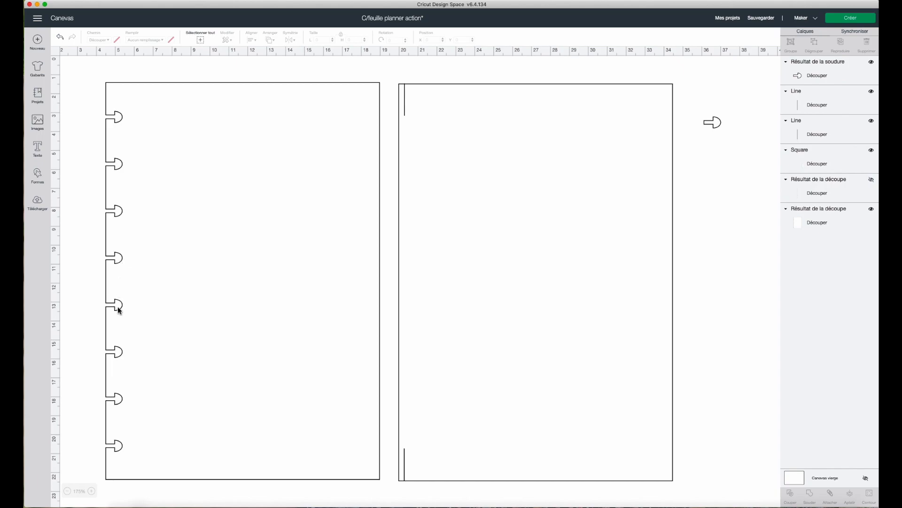
scroll(394, 333, "right", 5)
Duplicate the welded notch shape seven times
left_click(629, 125)
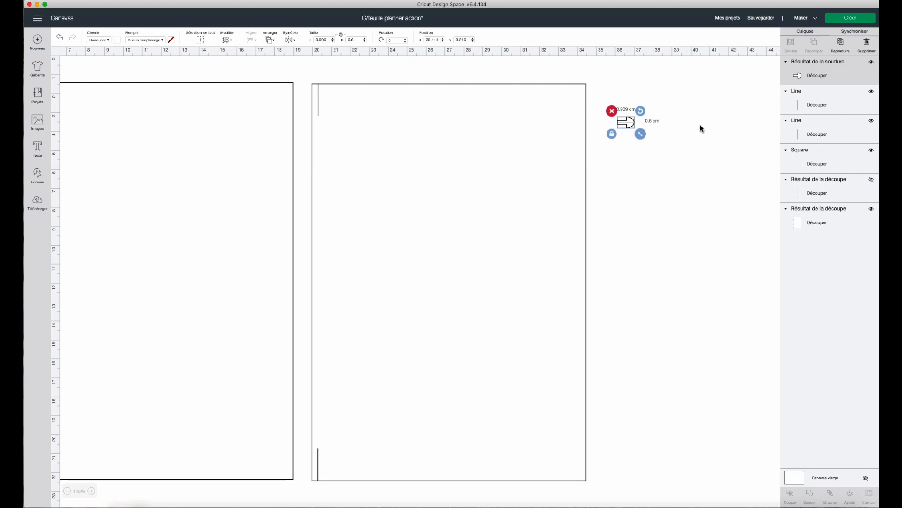
right_click(632, 121)
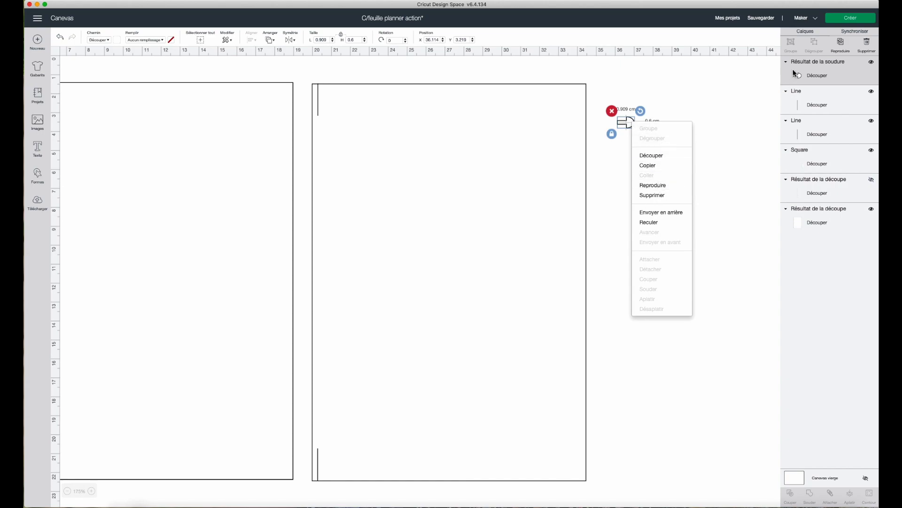
left_click(843, 45)
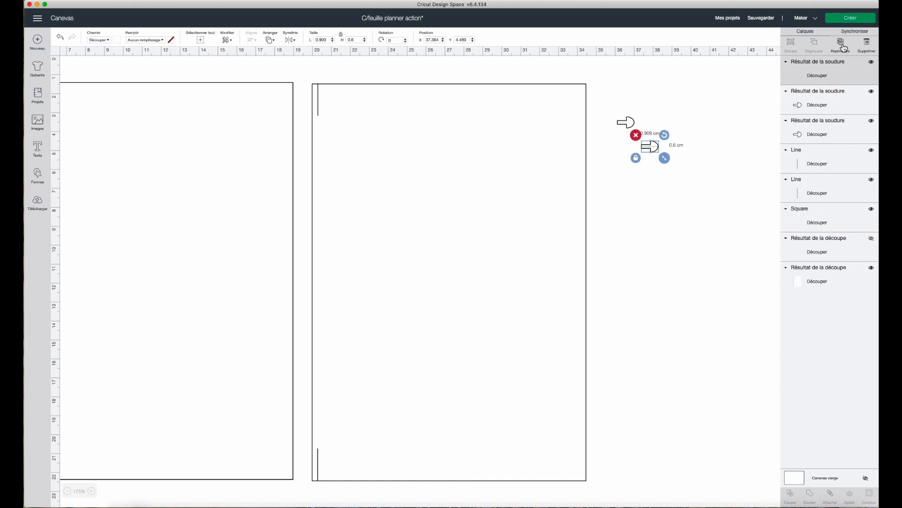
left_click(843, 47)
left_click(844, 46)
left_click(843, 47)
left_click(843, 46)
left_click(843, 46)
left_click(843, 46)
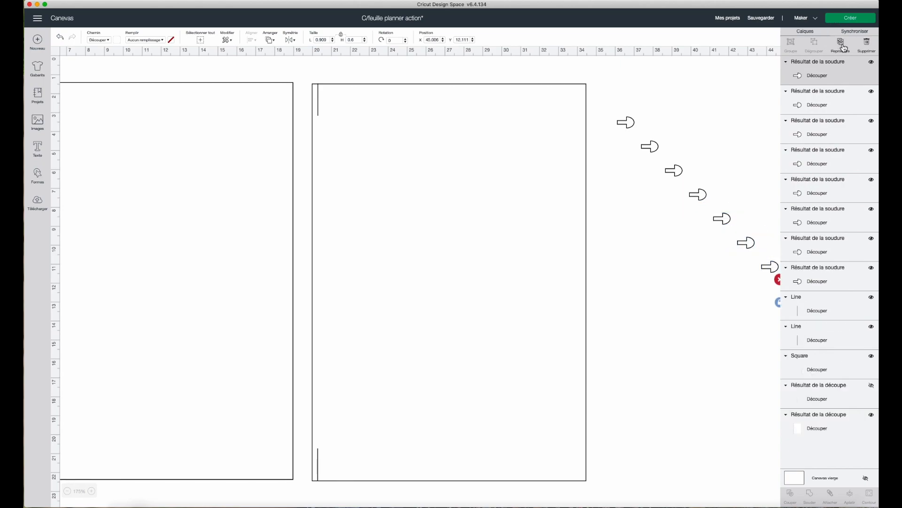
Move the original notch to the blank page's left edge, just below the upper guide line, at about X 19.98, Y 2.98 cm
scroll(691, 186, "right", 5)
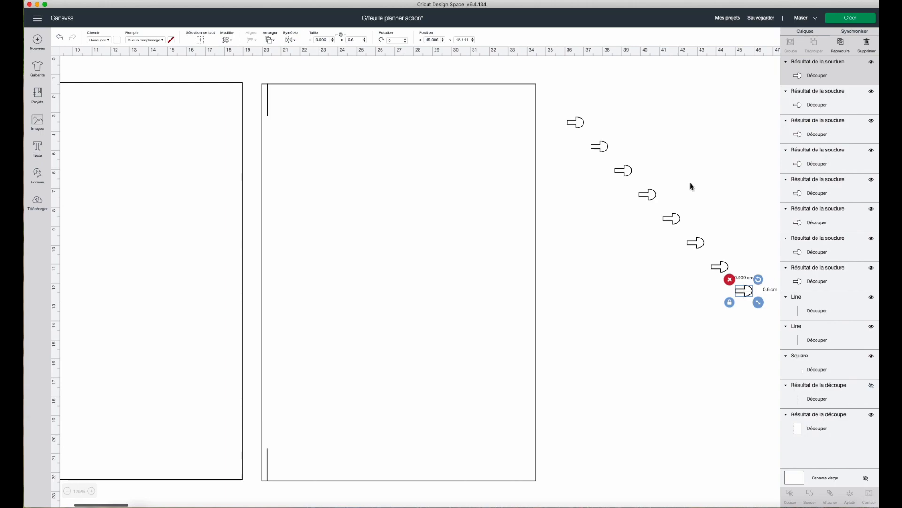
left_click(600, 124)
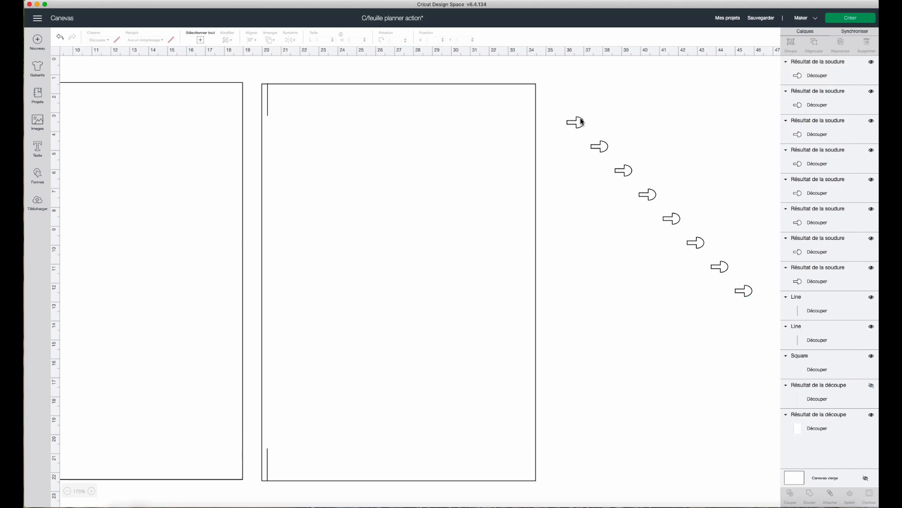
left_click_drag(578, 123, 271, 117)
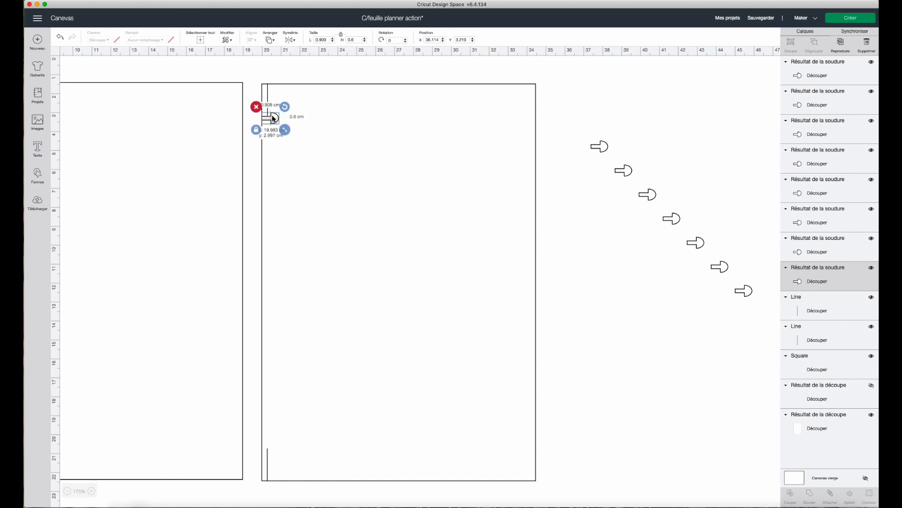
left_click(92, 490)
left_click(91, 490)
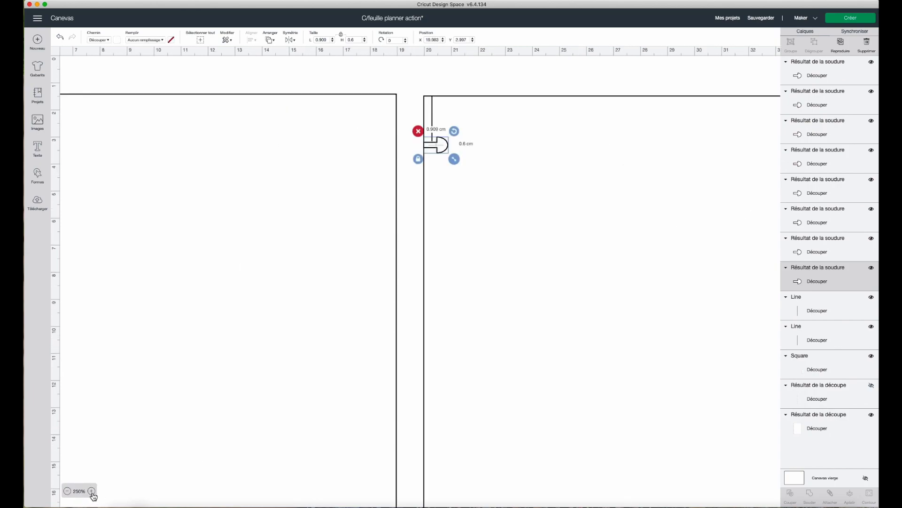
left_click_drag(448, 145, 447, 144)
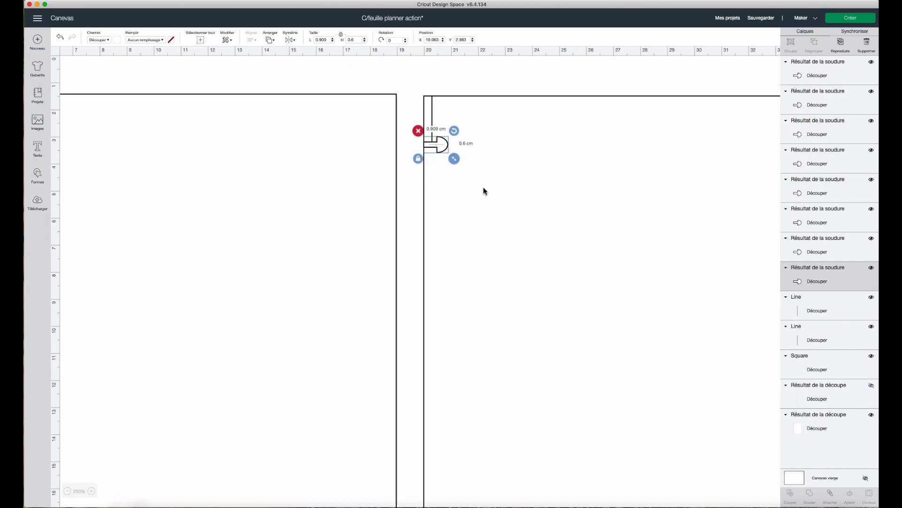
Move one duplicate notch to the blank page's left edge, just above the lower guide line, at about X 20.01, Y 20.30 cm
scroll(482, 194, "right", 3)
scroll(482, 194, "down", 3)
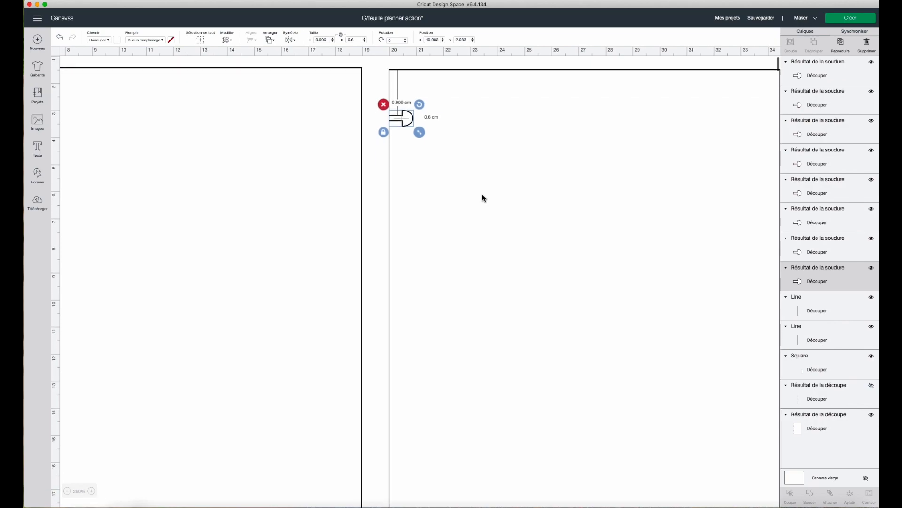
scroll(482, 193, "right", 3)
scroll(482, 193, "right", 2)
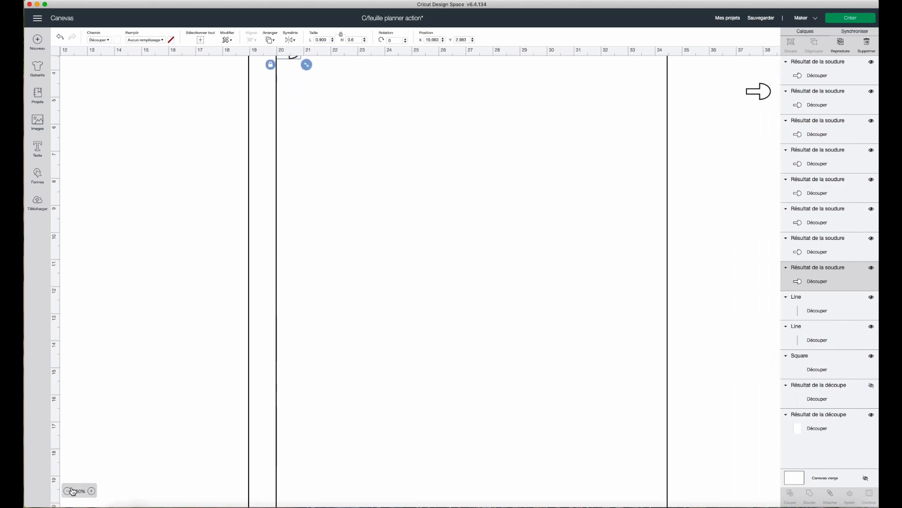
left_click_drag(759, 92, 389, 401)
scroll(393, 406, "down", 2)
scroll(393, 406, "down", 2)
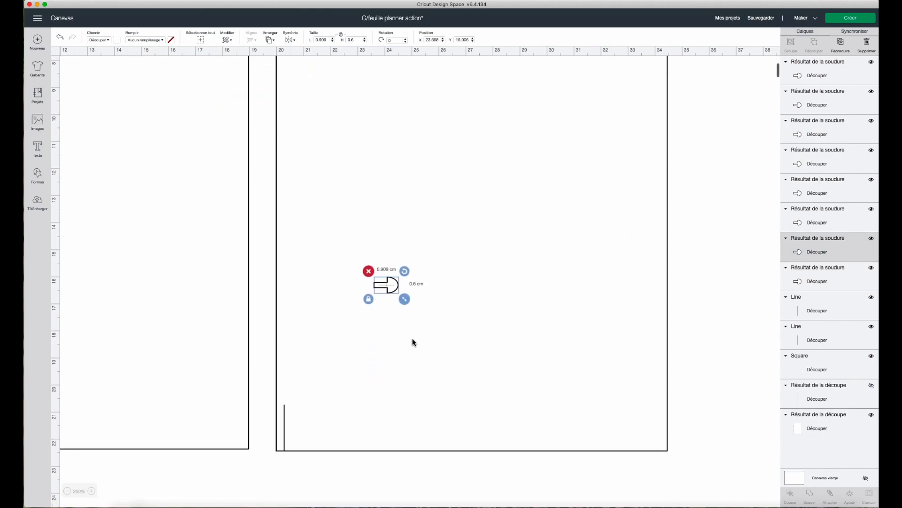
left_click_drag(399, 287, 301, 402)
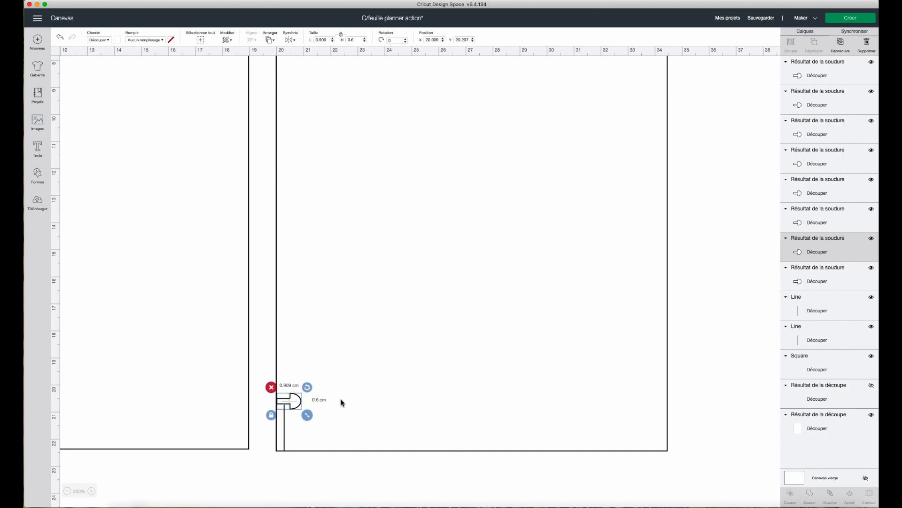
Align all eight notches and the blank 14.5 × 21 cm page to the left, excluding the two guide lines
left_click(67, 491)
scroll(320, 404, "up", 5)
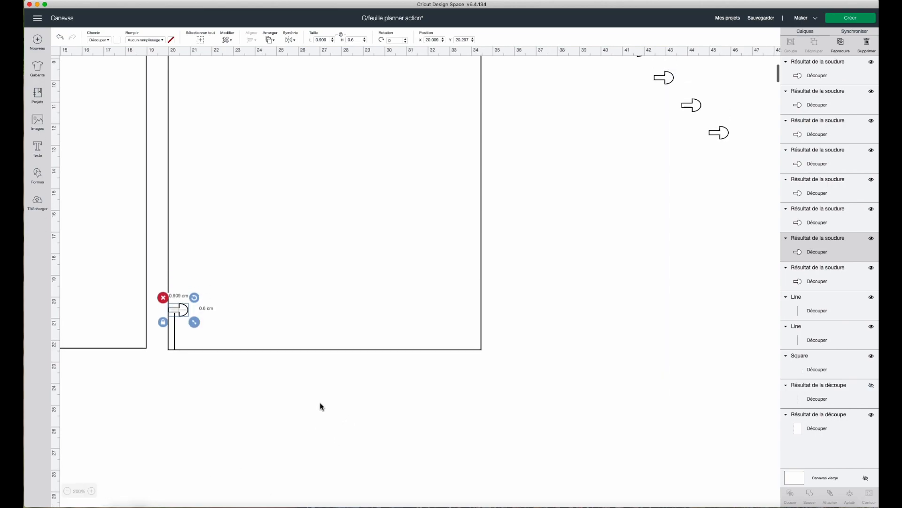
scroll(320, 404, "up", 3)
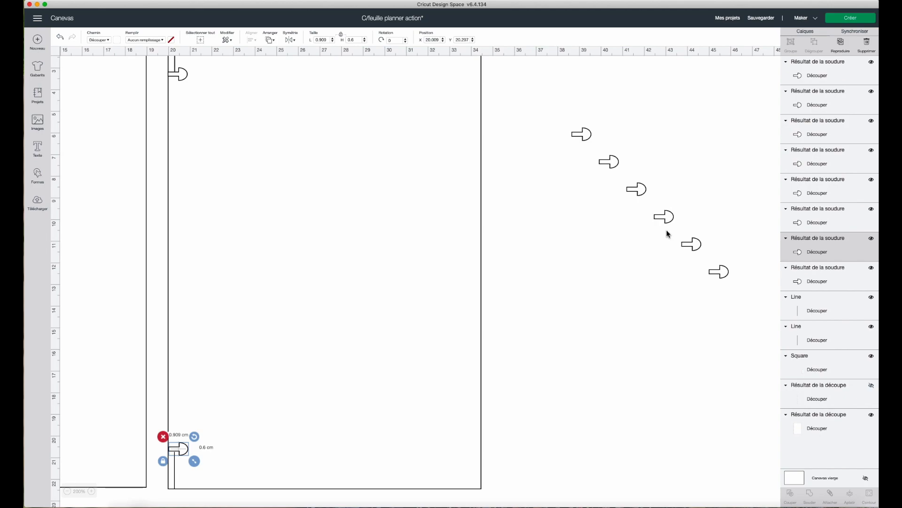
left_click_drag(569, 113, 705, 256)
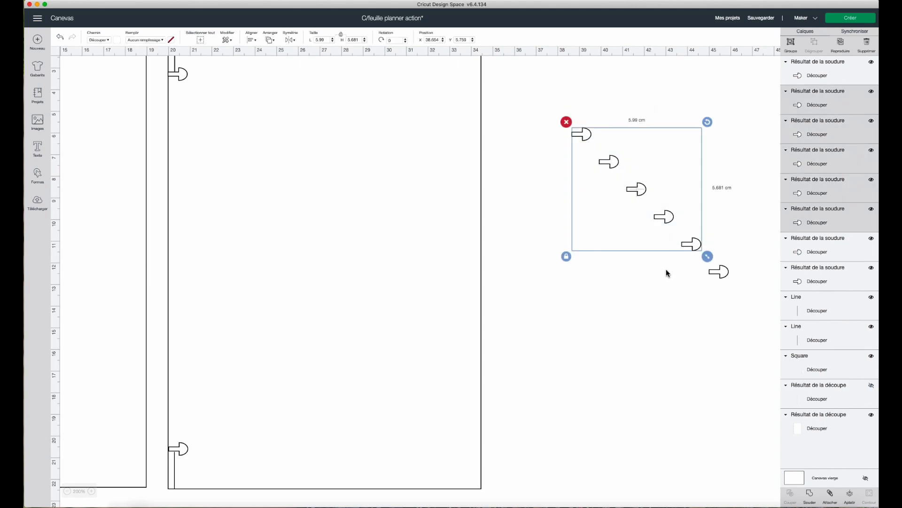
left_click(668, 270)
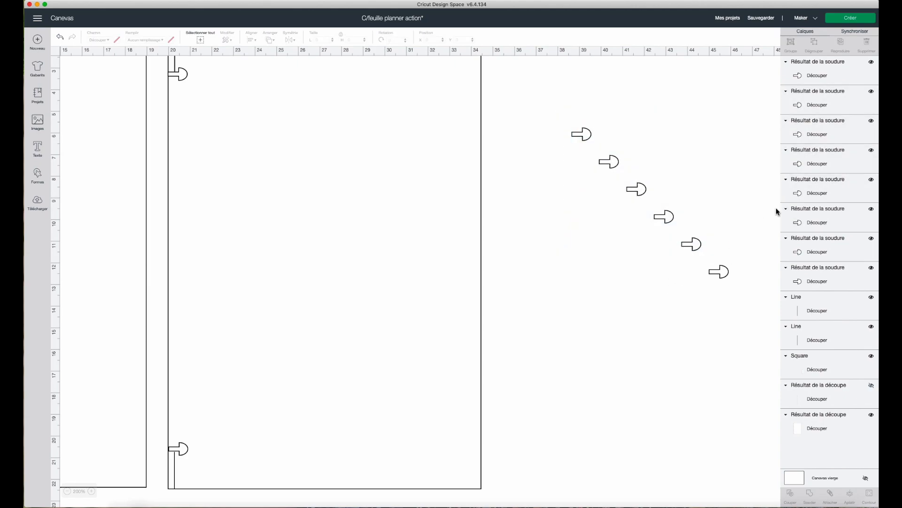
left_click(819, 77)
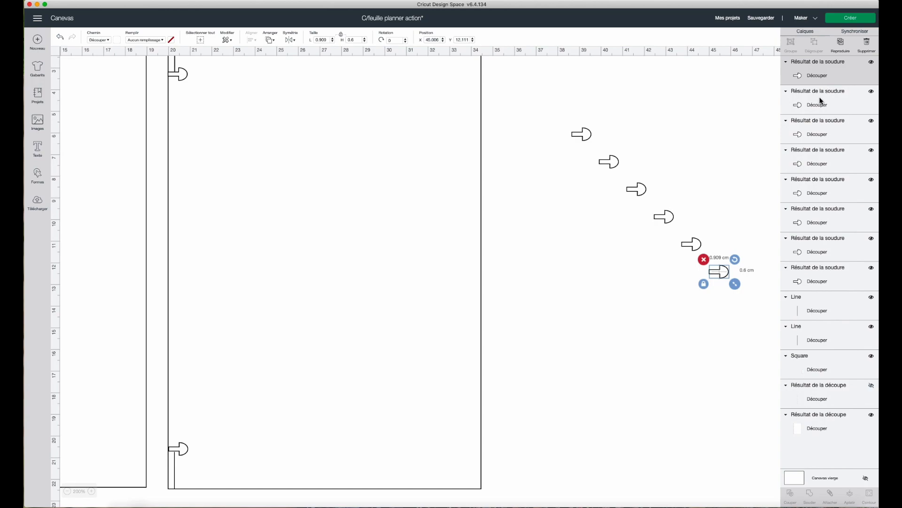
left_click(819, 99, "shift")
left_click(820, 136, "shift")
left_click(819, 166, "shift")
left_click(819, 195, "shift")
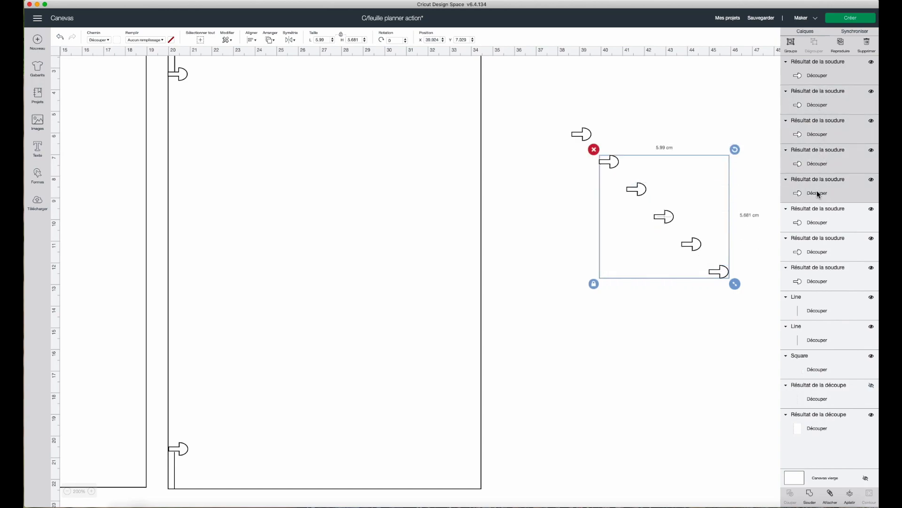
left_click(819, 224, "shift")
left_click(819, 254, "shift")
left_click(818, 277, "shift")
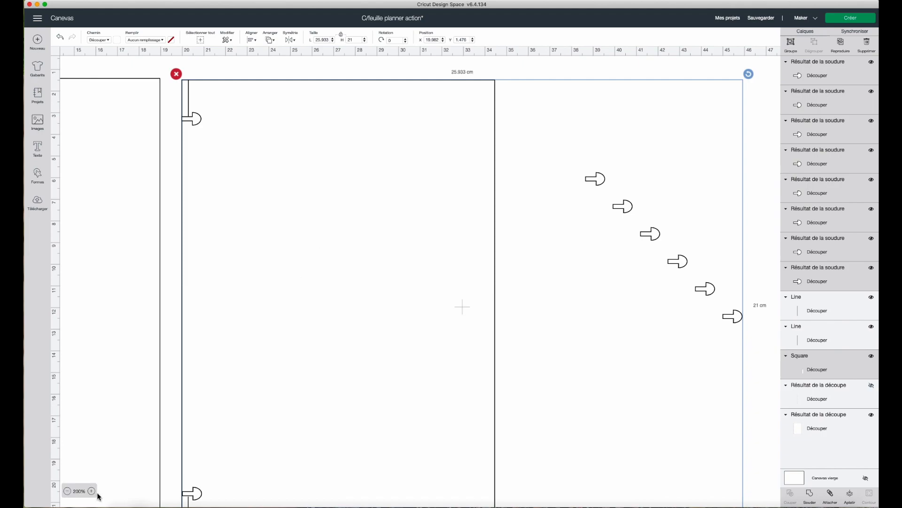
left_click(68, 492)
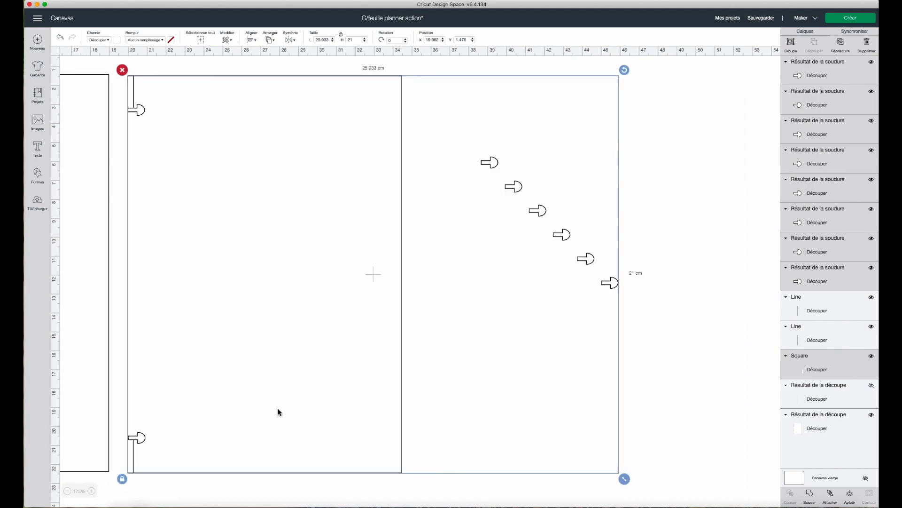
left_click(256, 44)
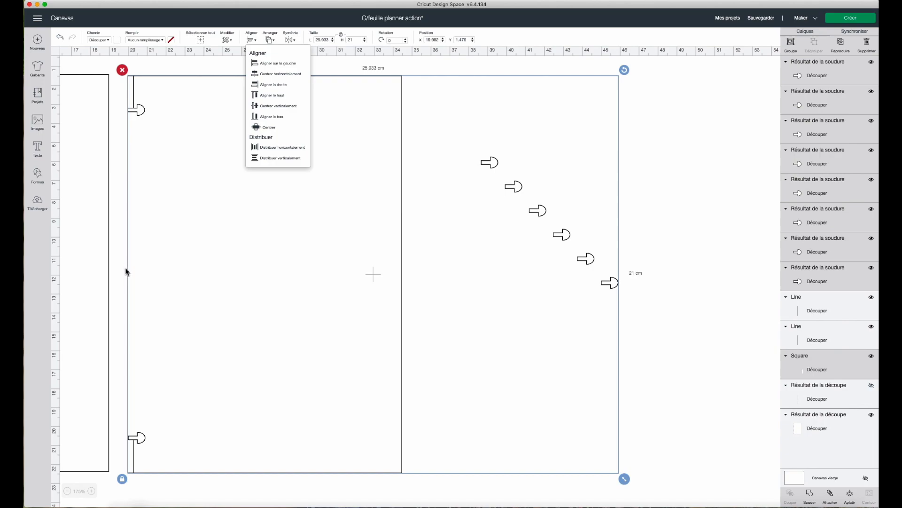
left_click(275, 66)
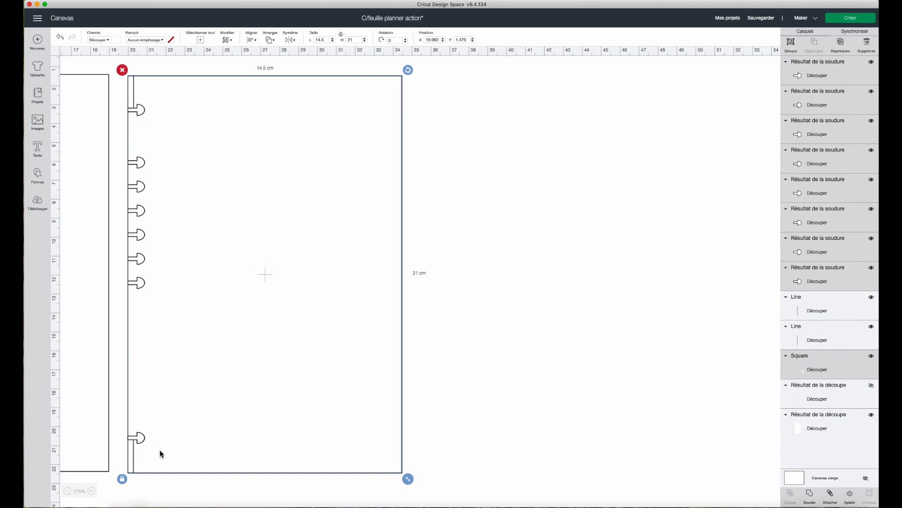
left_click(441, 185)
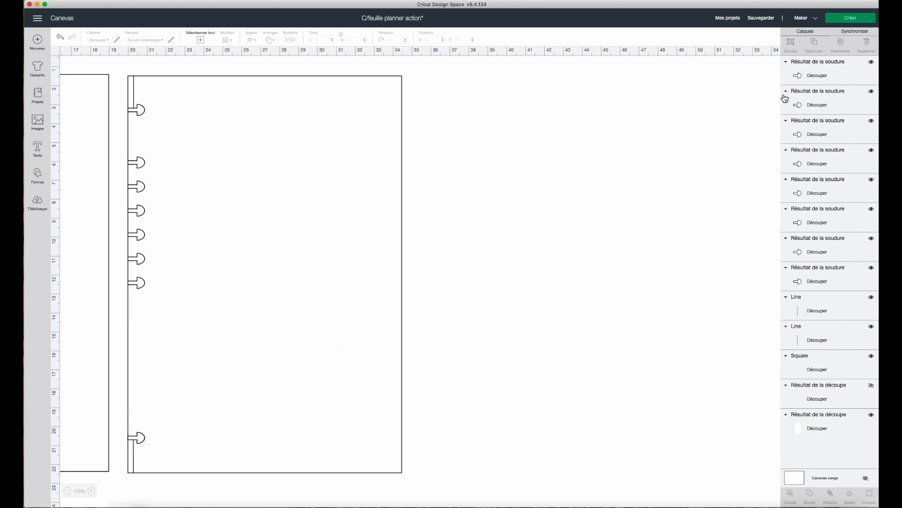
Distribute the eight notches vertically along the blank page's left edge and compare their spacing with the reference page
left_click(814, 75)
left_click(814, 104, "shift")
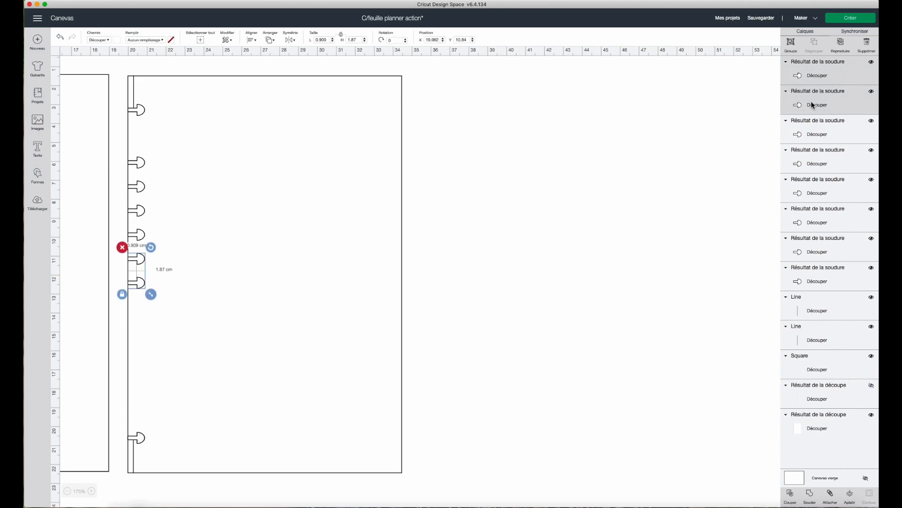
left_click(814, 134, "shift")
left_click(815, 168, "shift")
left_click(815, 180, "shift")
left_click(815, 221, "shift")
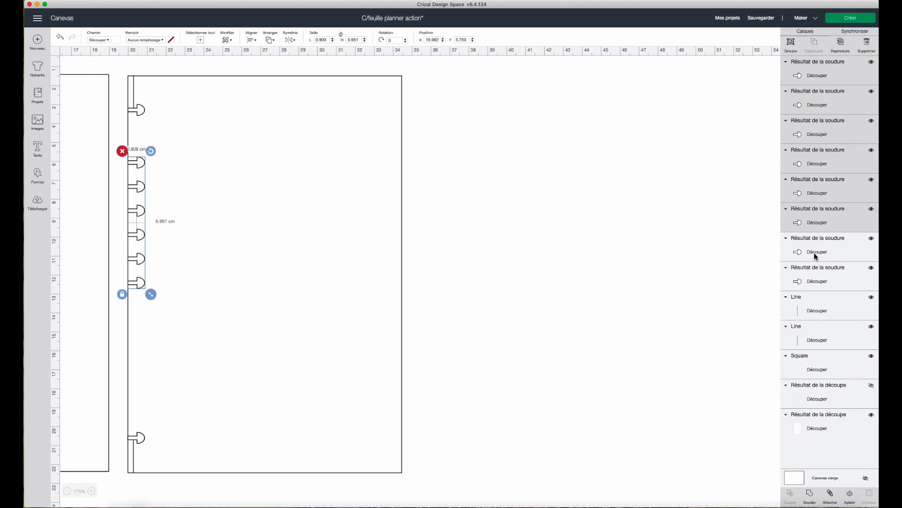
left_click(814, 253, "shift")
left_click(815, 277, "shift")
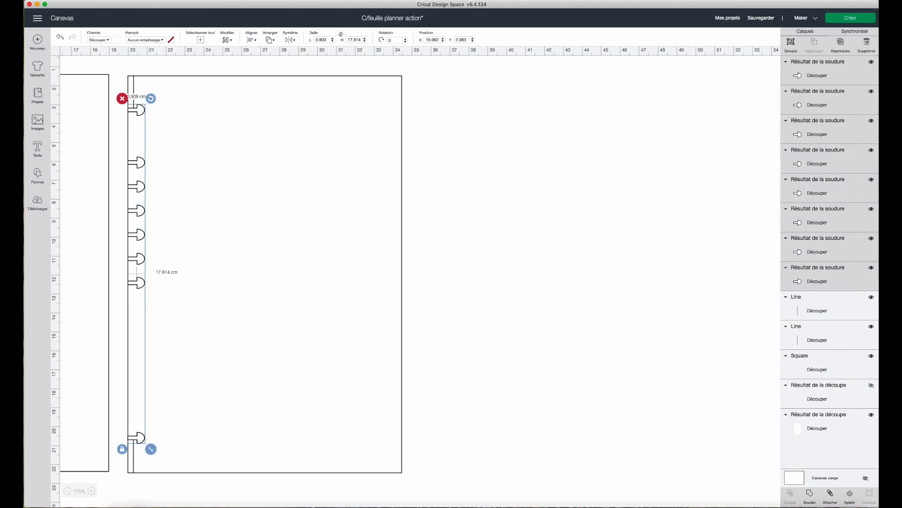
left_click(257, 42)
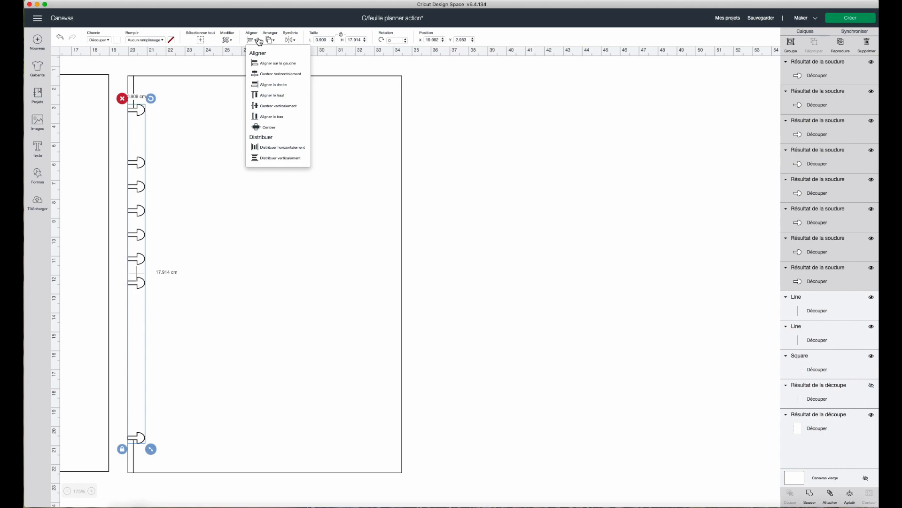
left_click(272, 158)
scroll(271, 160, "left", 5)
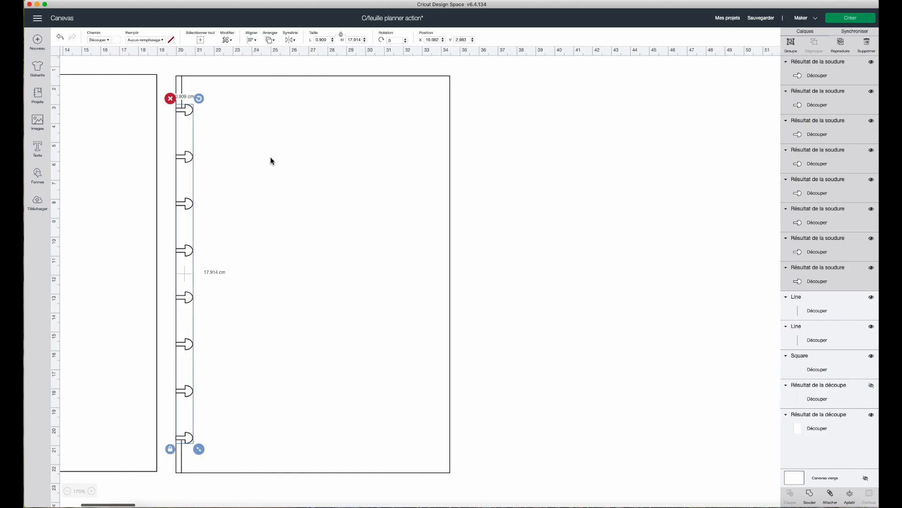
scroll(271, 161, "left", 6)
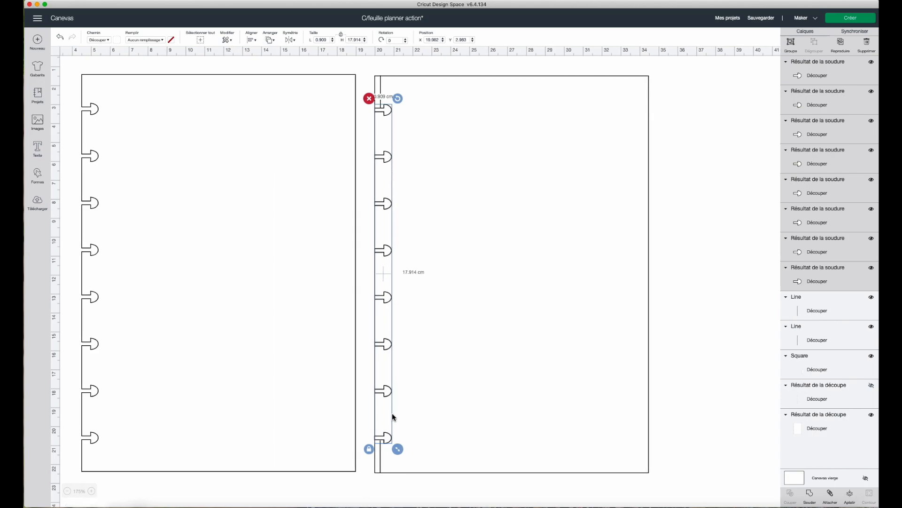
scroll(405, 356, "up", 1)
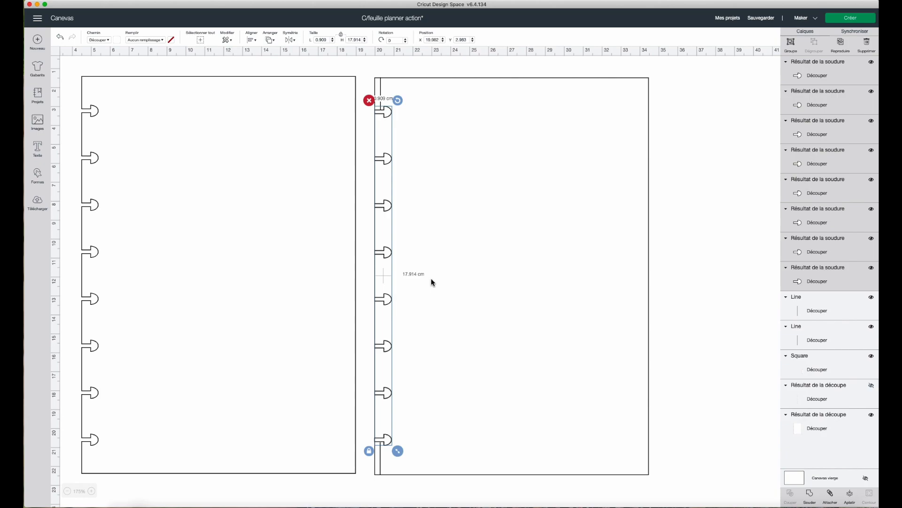
left_click(252, 40)
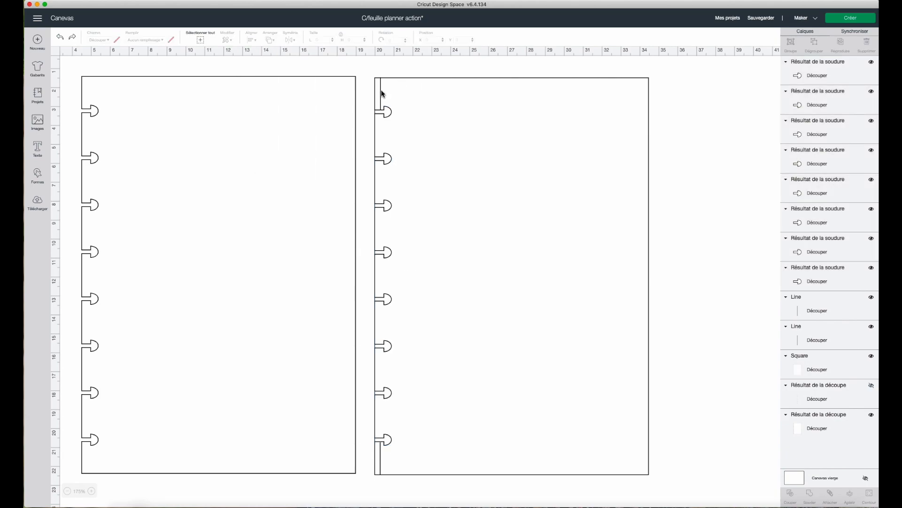
Delete the upper and lower guide lines from the blank page
left_click(381, 90)
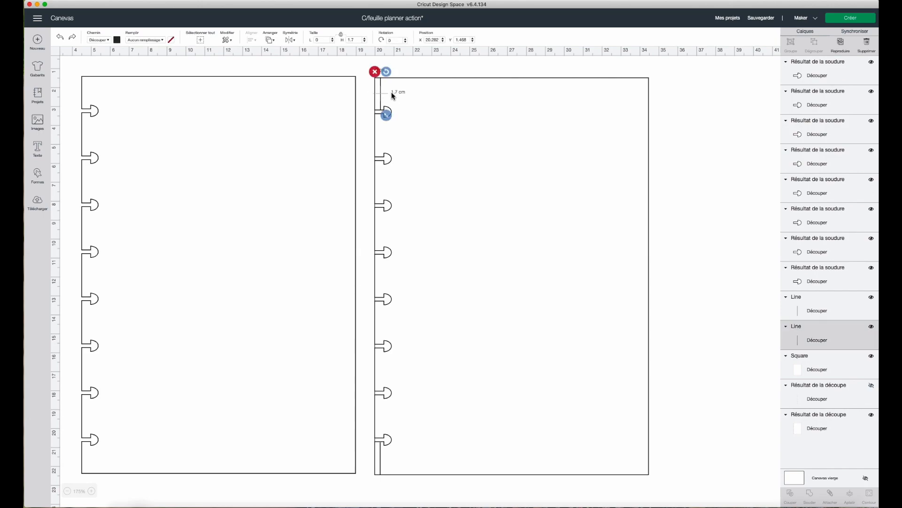
left_click(376, 74)
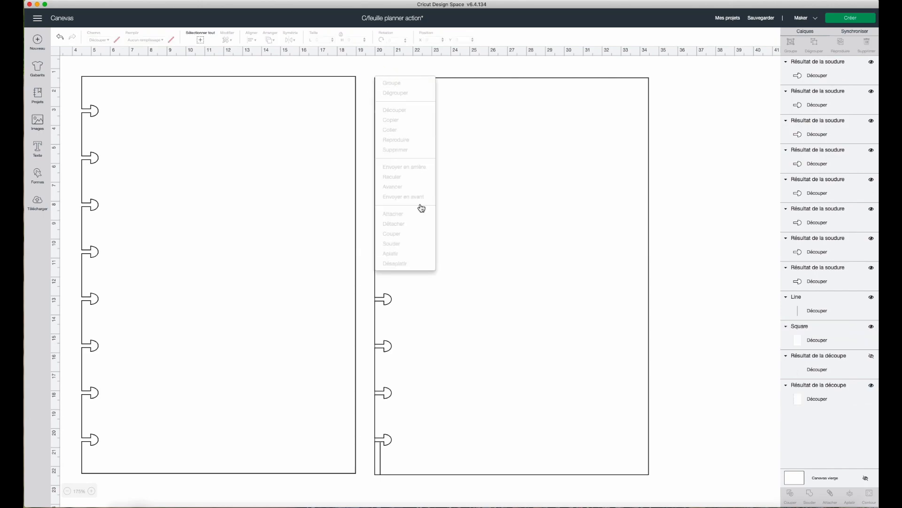
left_click(381, 459)
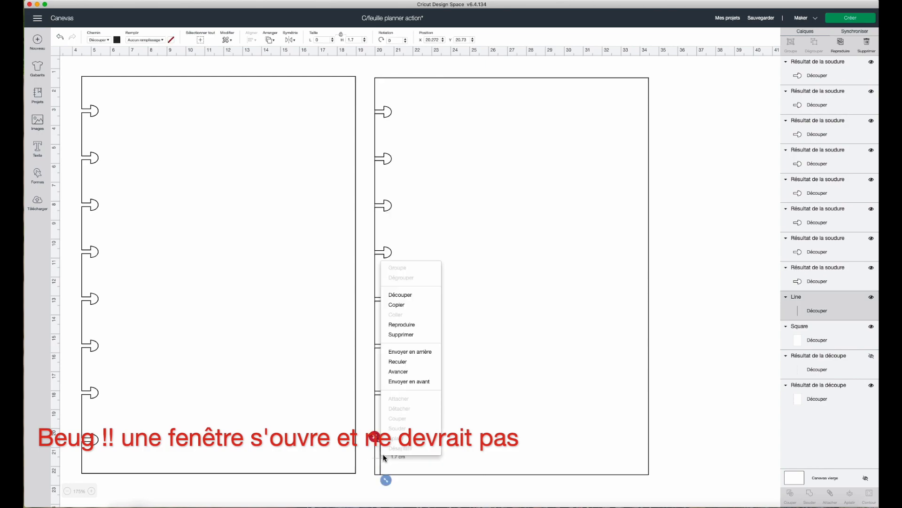
left_click(375, 434)
left_click(701, 285)
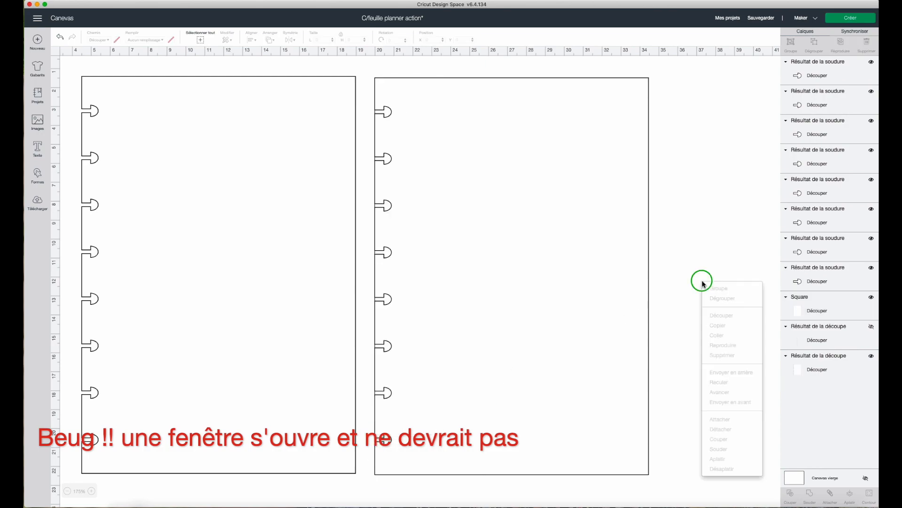
Try to weld the eight notches along the page's left edge into a single shape, and undo the weld
left_click(388, 119)
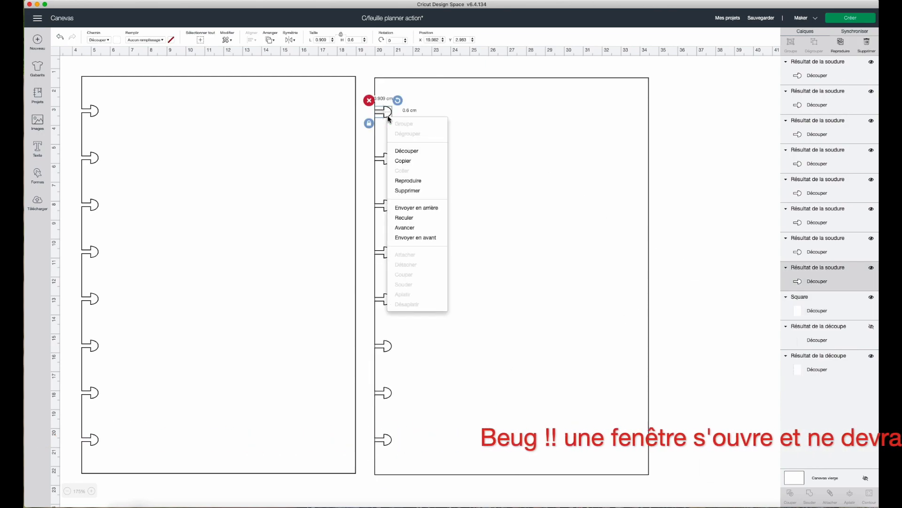
left_click(384, 160)
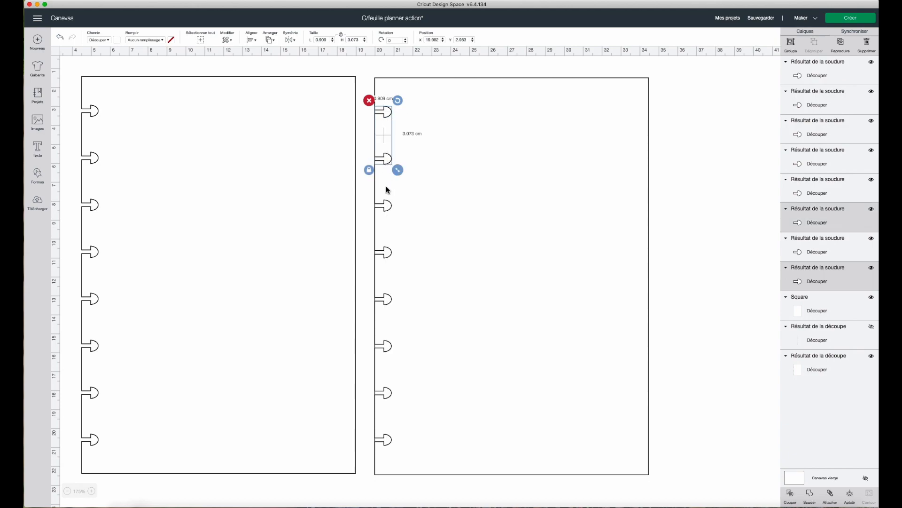
left_click(385, 201, "shift")
left_click(389, 249, "shift")
left_click(387, 299, "shift")
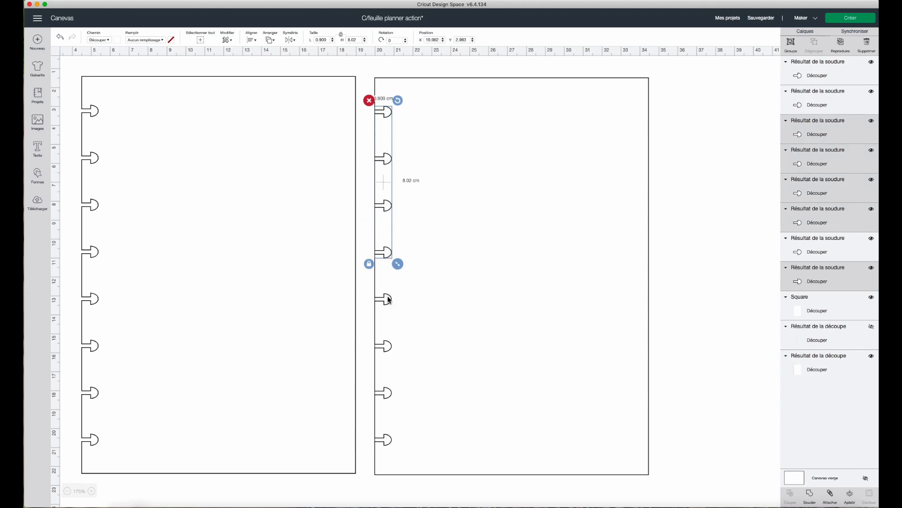
right_click(385, 346, "shift")
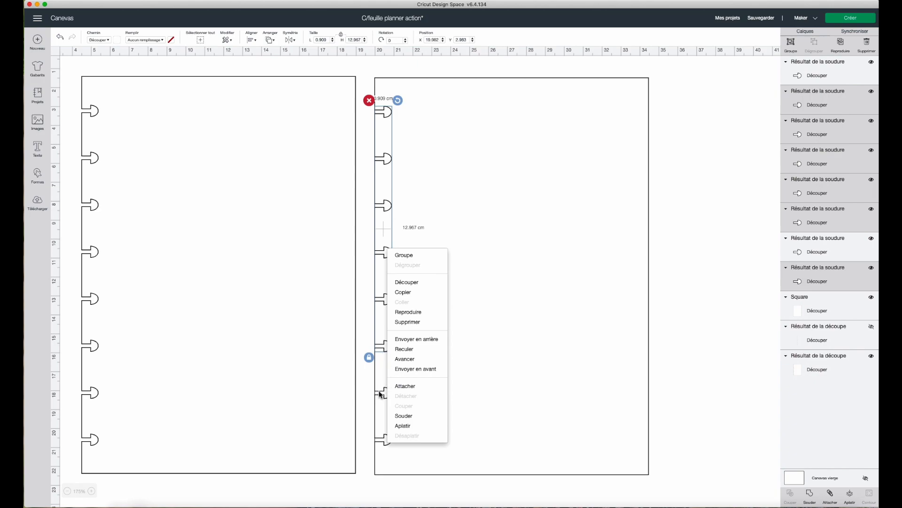
right_click(380, 395, "shift")
left_click(379, 442, "shift")
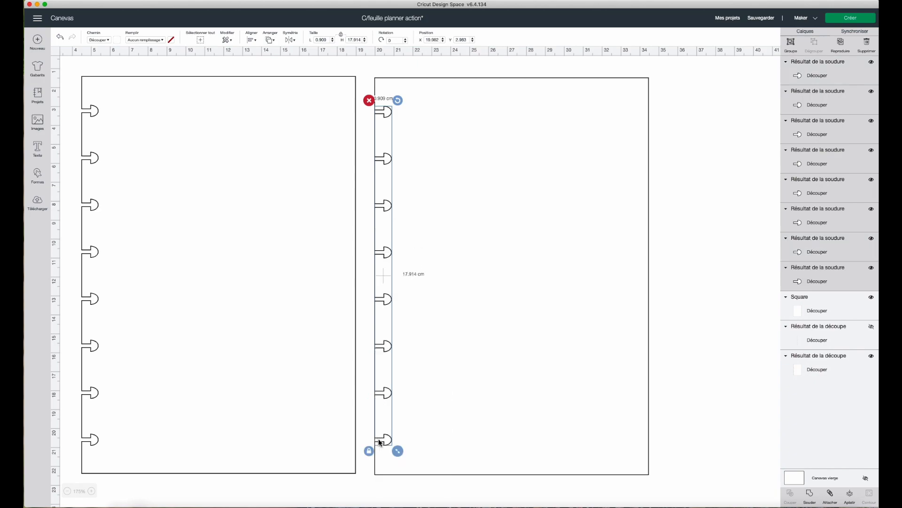
left_click(810, 491)
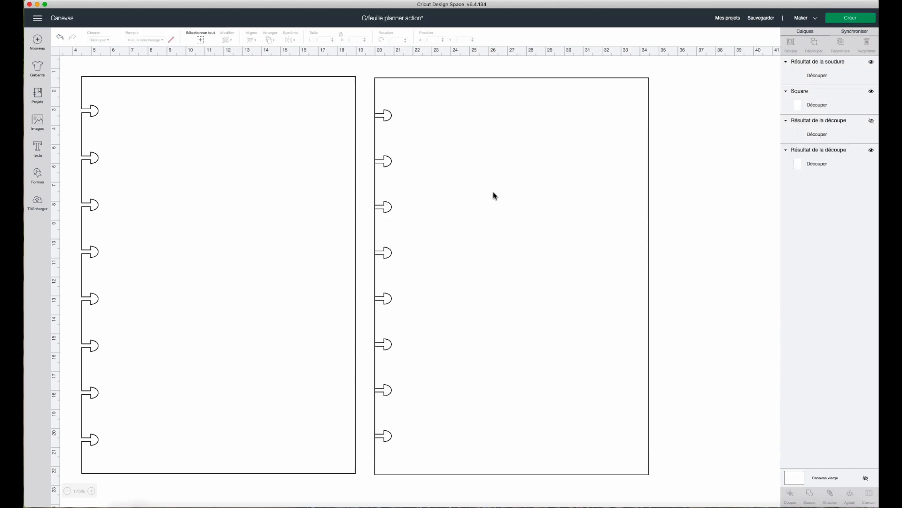
left_click(390, 122)
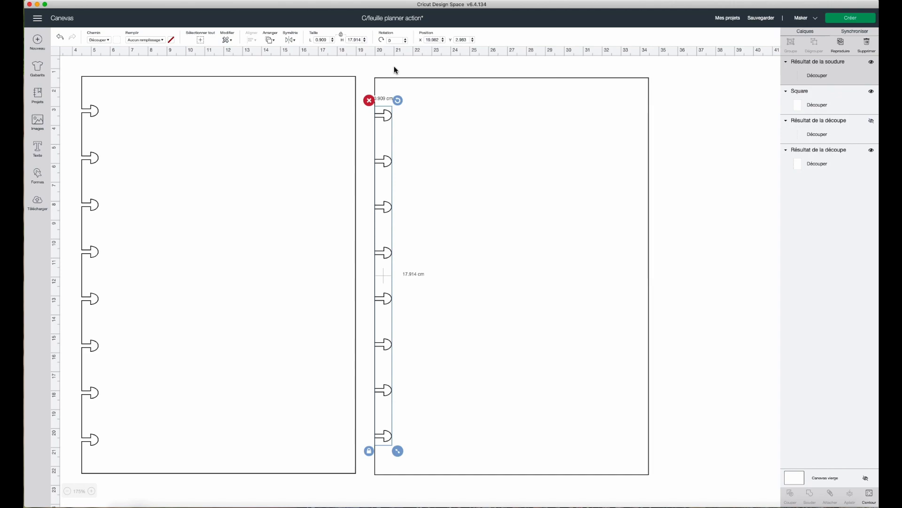
left_click(60, 37)
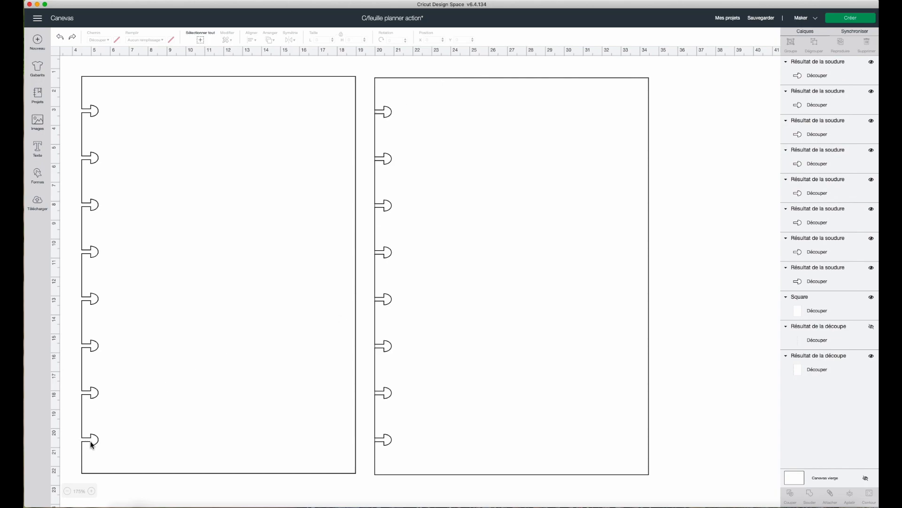
left_click_drag(368, 69, 503, 475)
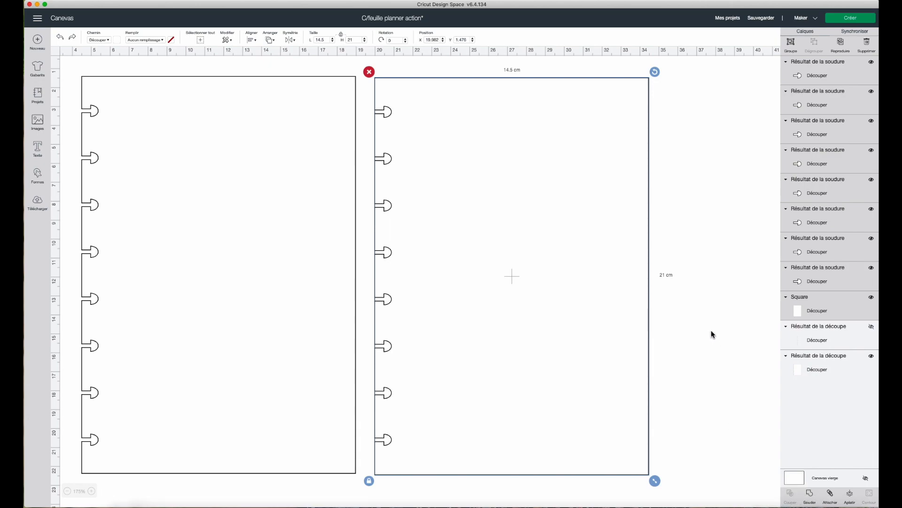
left_click(696, 141)
left_click_drag(369, 70, 425, 132)
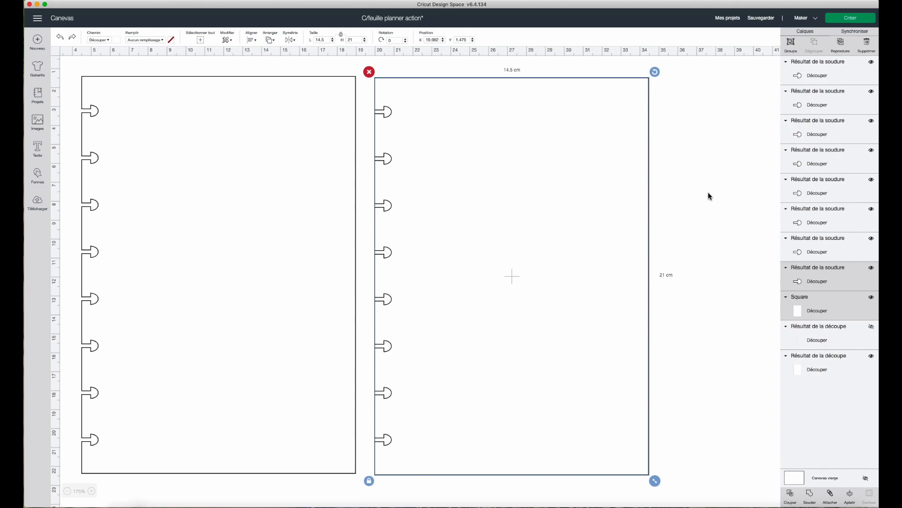
left_click(692, 161)
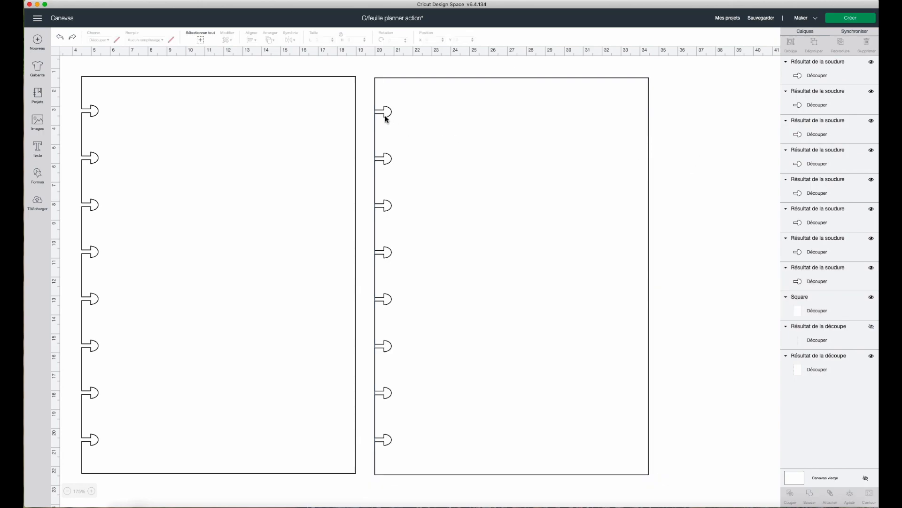
Weld the eight notches along the blank page's left edge into a single shape
left_click(789, 80)
left_click(822, 99, "shift")
left_click(825, 140, "shift")
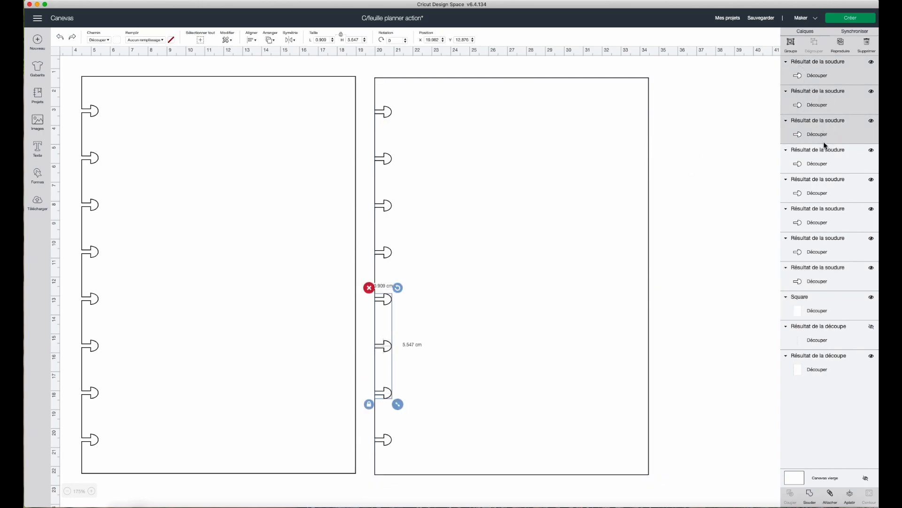
left_click(825, 164, "shift")
left_click(824, 192, "shift")
left_click(825, 222, "shift")
left_click(825, 252, "shift")
left_click(825, 281, "shift")
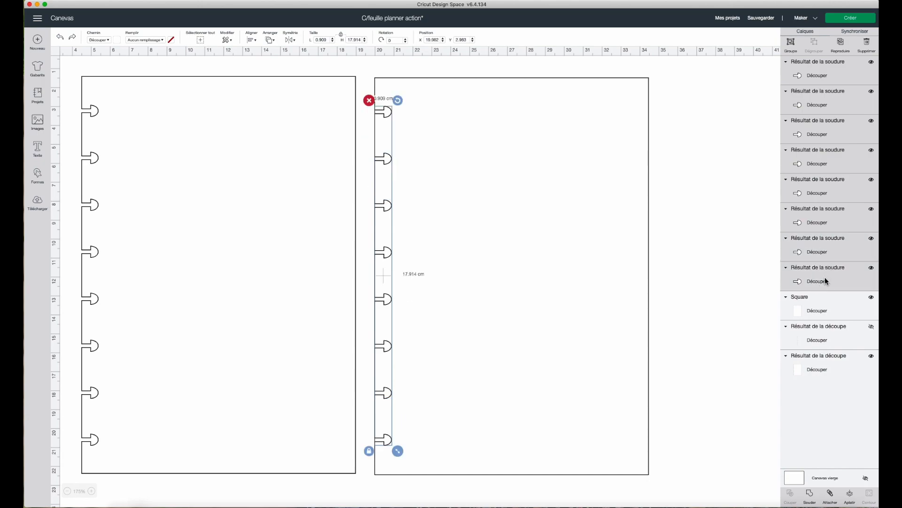
left_click(812, 495)
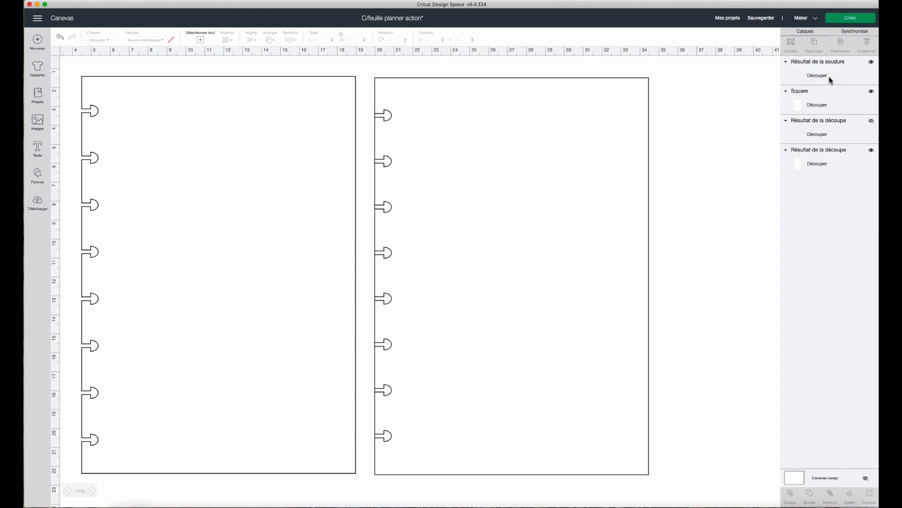
Slice the welded notches out of the blank page and move the cut page and one notch strip apart to the right
left_click_drag(369, 64, 416, 146)
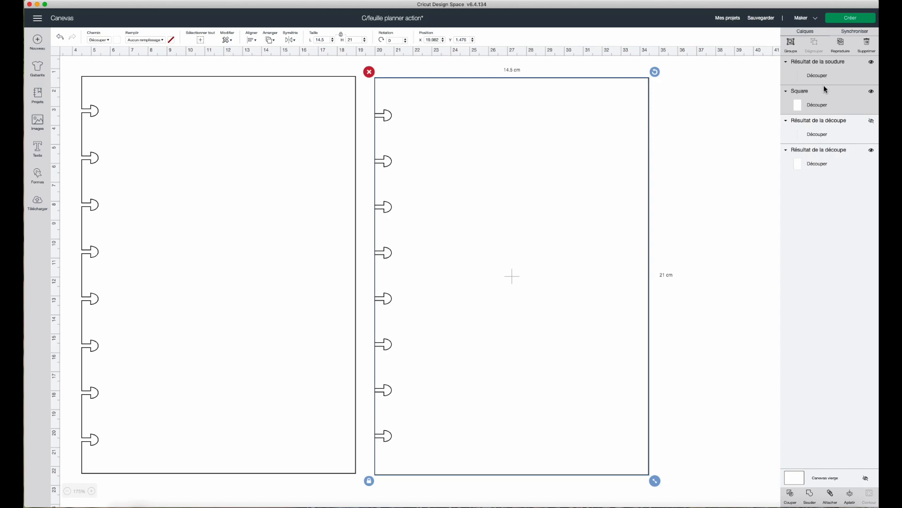
left_click(792, 499)
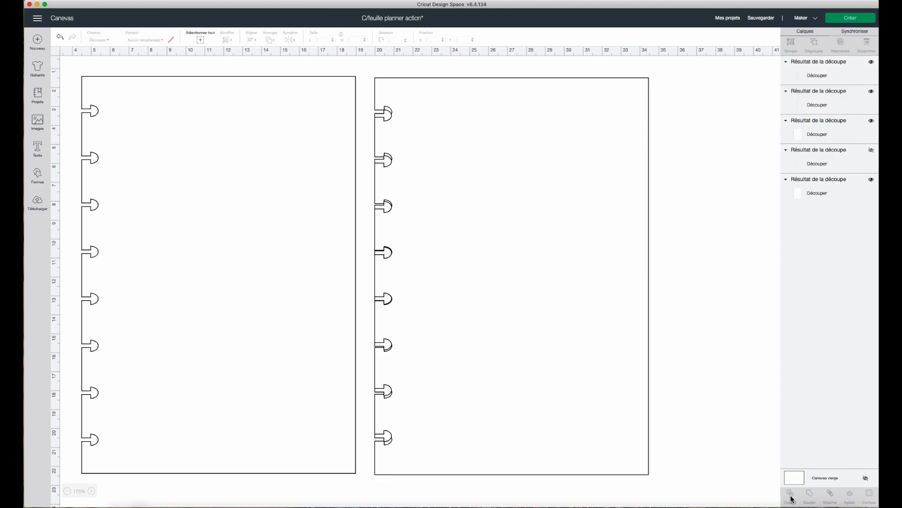
left_click_drag(536, 294, 577, 290)
left_click_drag(389, 120, 749, 115)
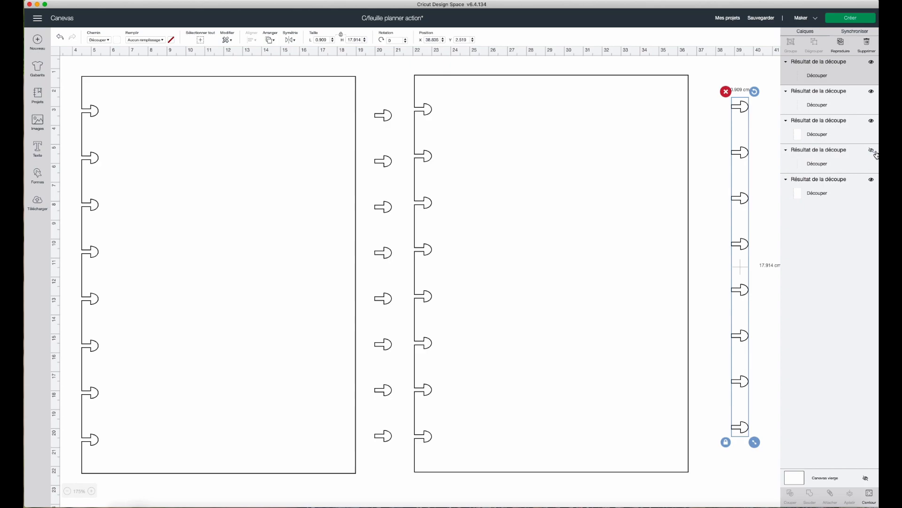
Delete the two leftover notch strips and shift the notched page slightly to the right
left_click(726, 92)
left_click(383, 115)
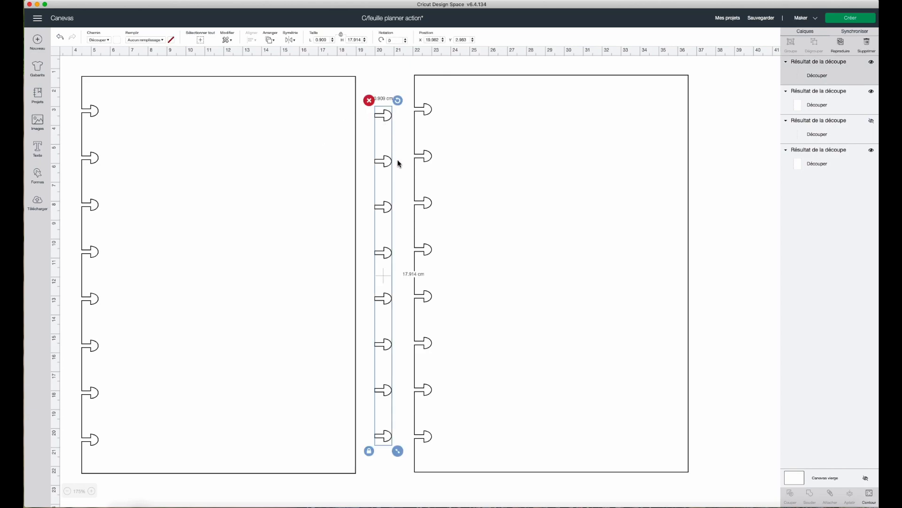
left_click(369, 100)
left_click(544, 84)
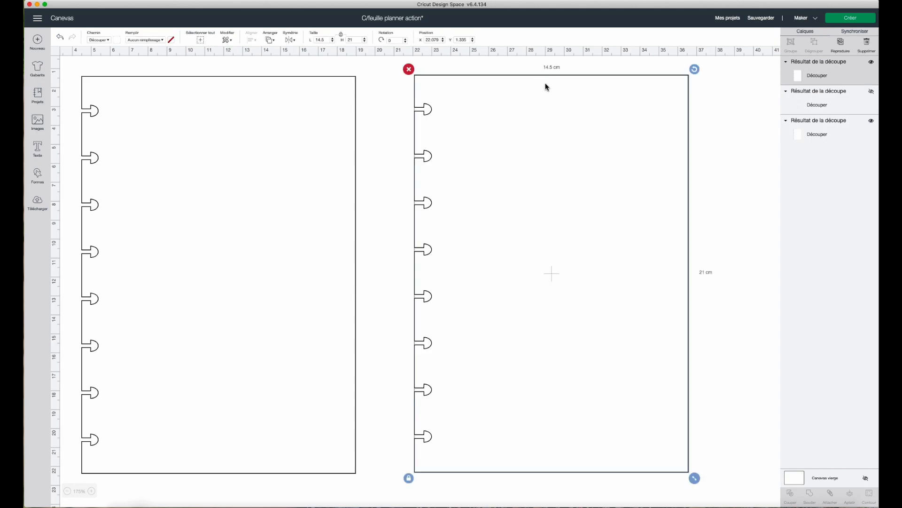
left_click_drag(547, 74, 554, 74)
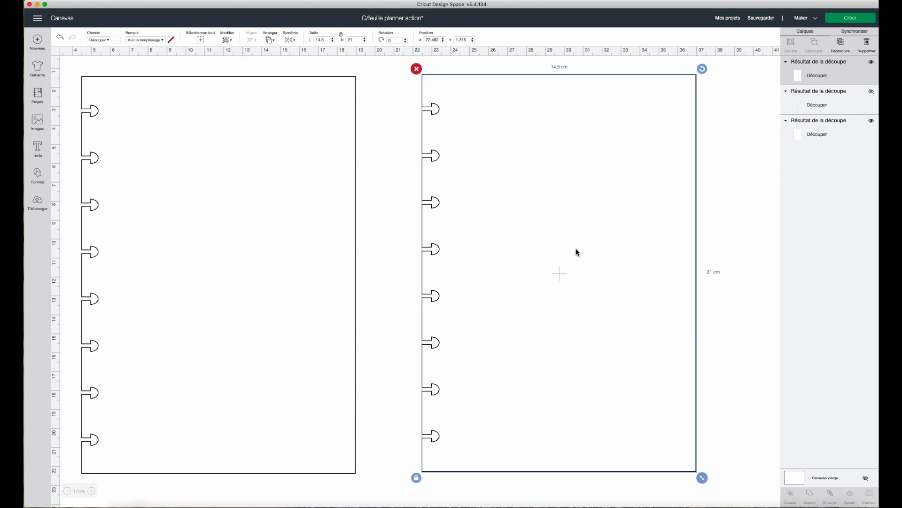
Insert a star about 1.37 × 1.31 cm inside the new page, between the third and fourth notches
left_click(39, 181)
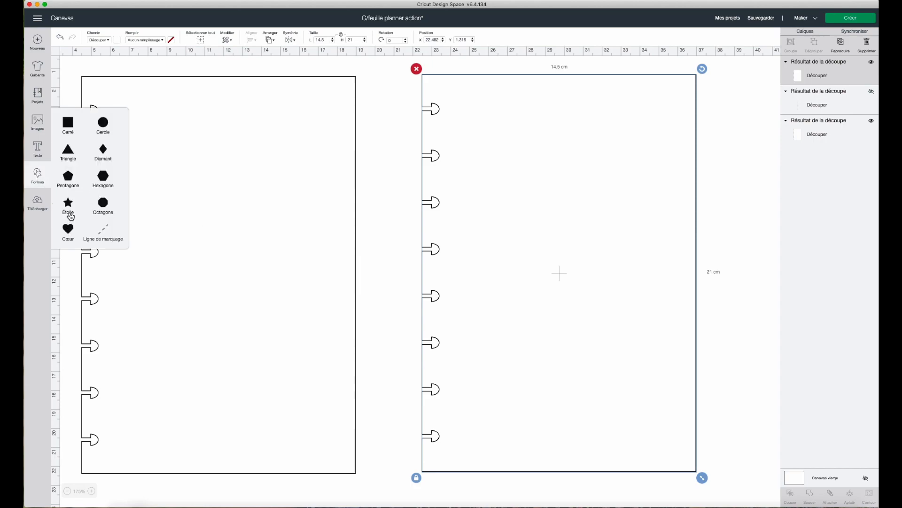
left_click(68, 229)
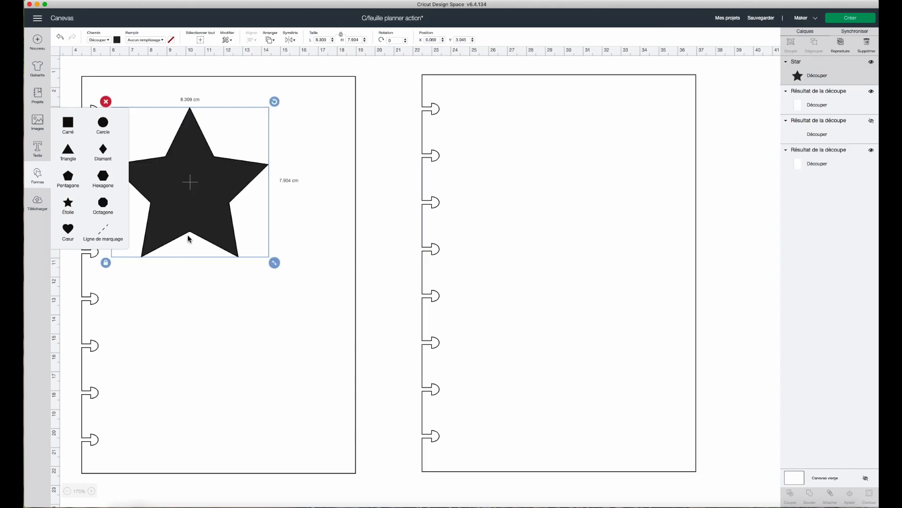
left_click_drag(274, 263, 450, 227)
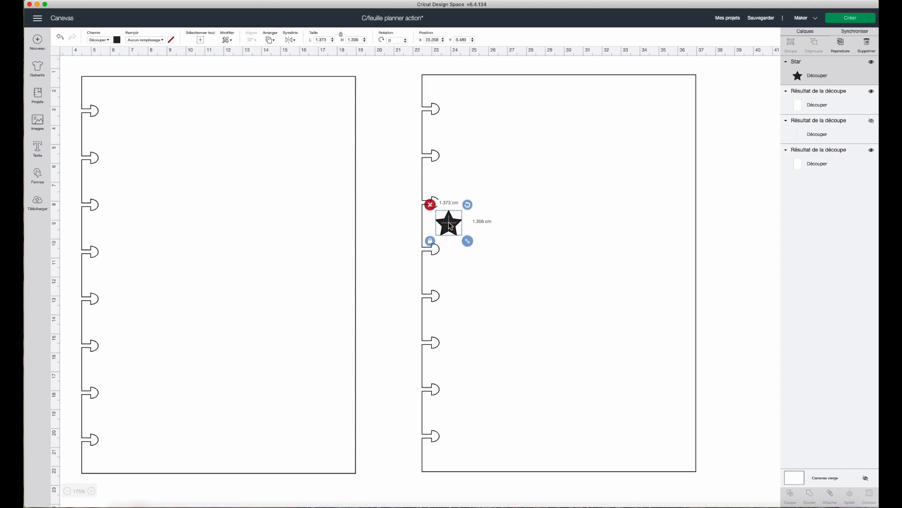
Duplicate the star five times and place one star near the page's left edge and one near its right edge
left_click(841, 43)
left_click(841, 45)
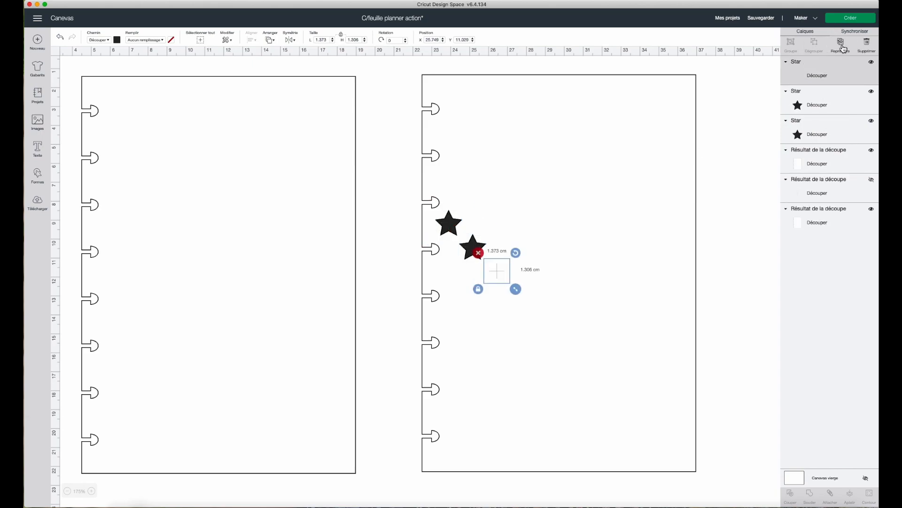
left_click(842, 45)
left_click(841, 45)
left_click(842, 45)
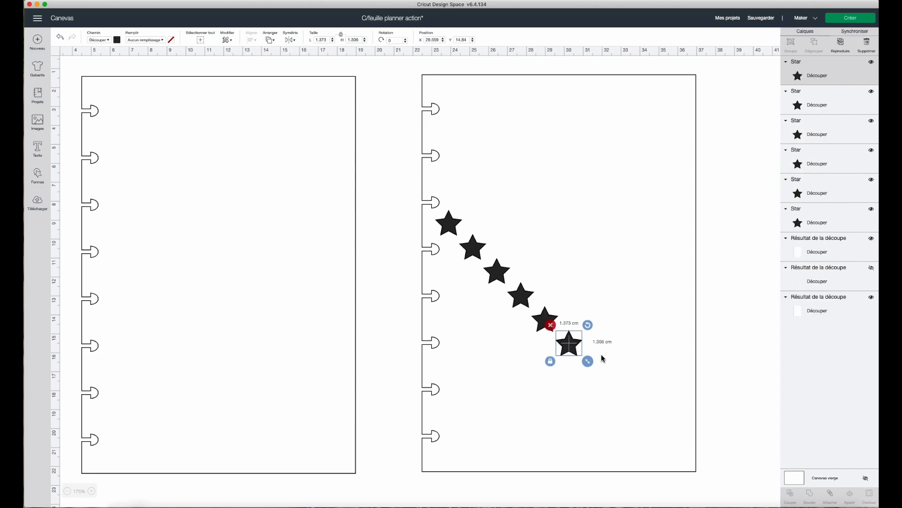
left_click_drag(571, 345, 606, 343)
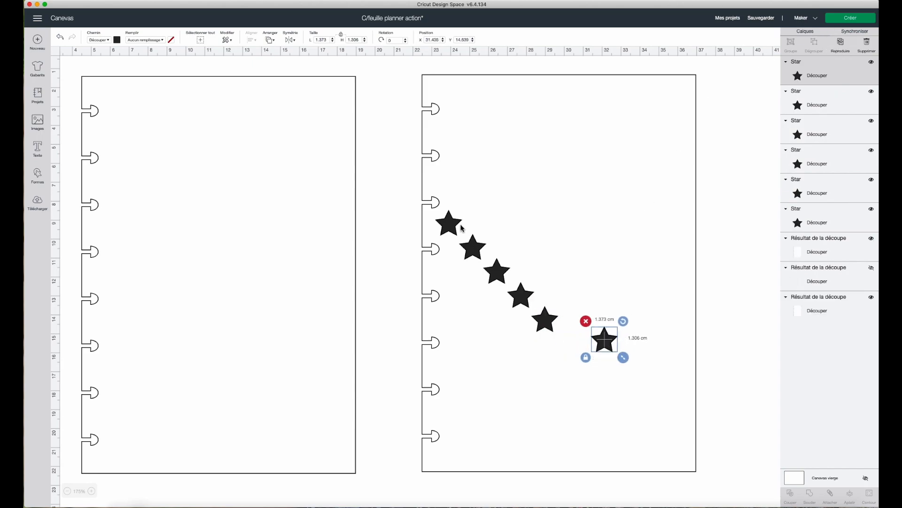
left_click_drag(448, 222, 445, 224)
left_click_drag(609, 336, 672, 227)
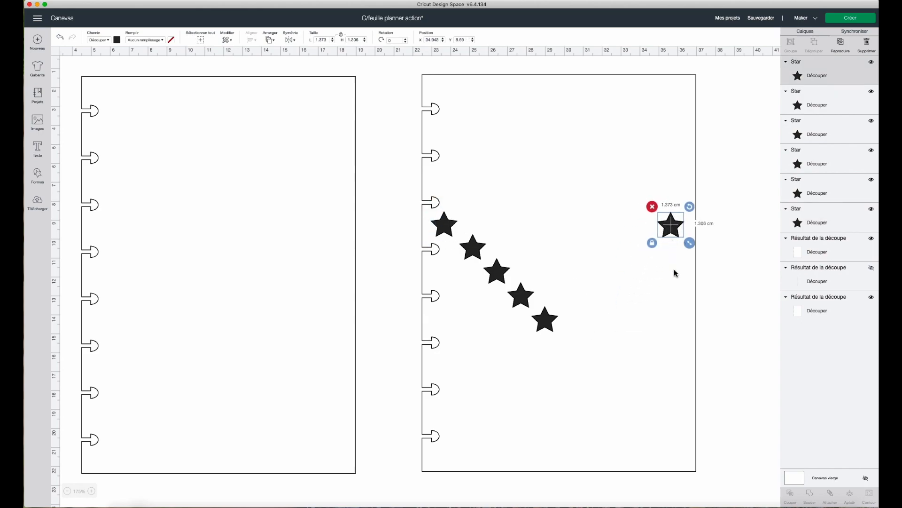
Align all six stars to the top
left_click(834, 111, "shift")
left_click(831, 138, "shift")
left_click(830, 166, "shift")
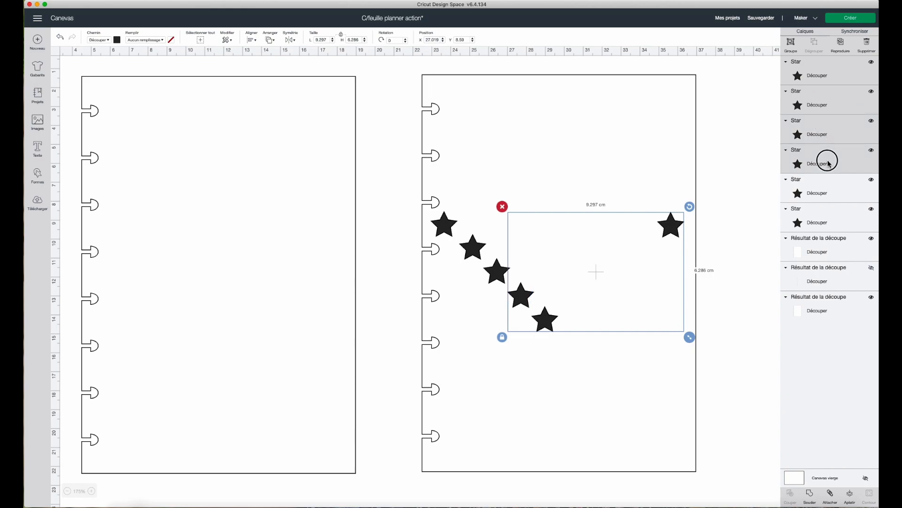
left_click(827, 194, "shift")
left_click(828, 223, "shift")
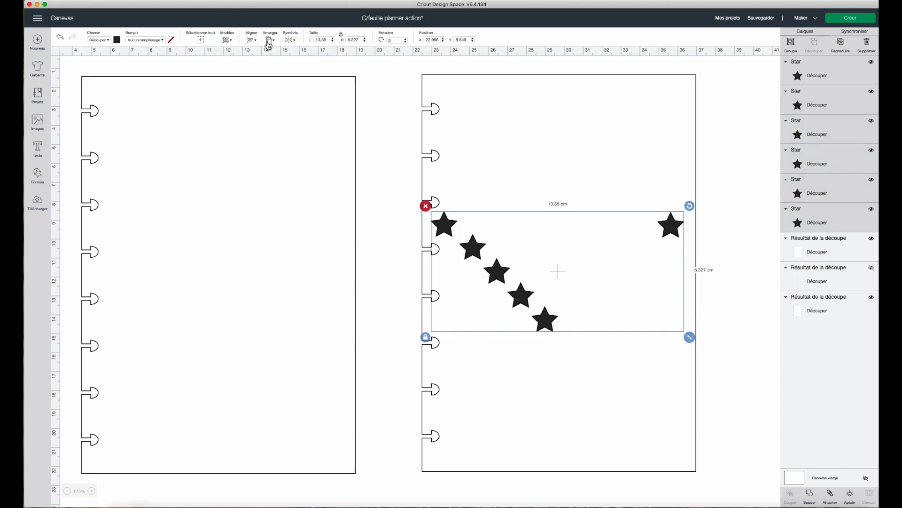
left_click(253, 43)
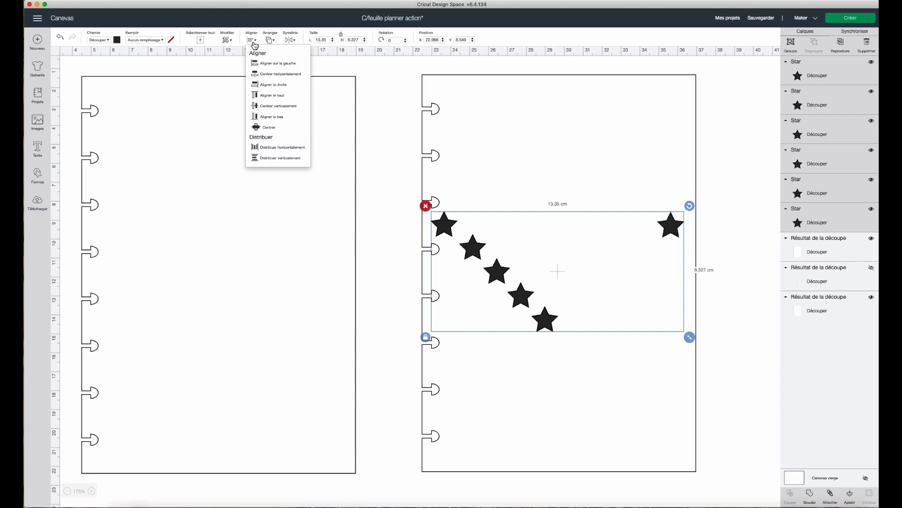
left_click(274, 100)
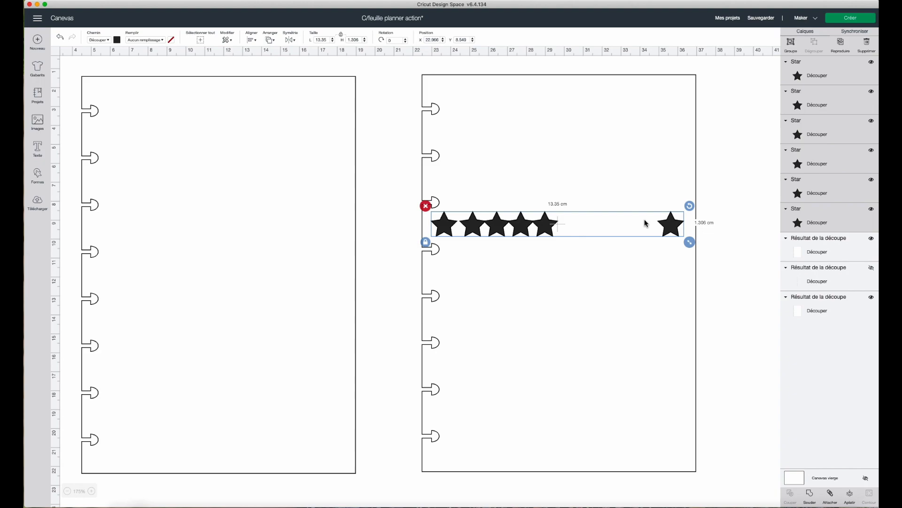
Distribute the six stars horizontally across the page
left_click(255, 41)
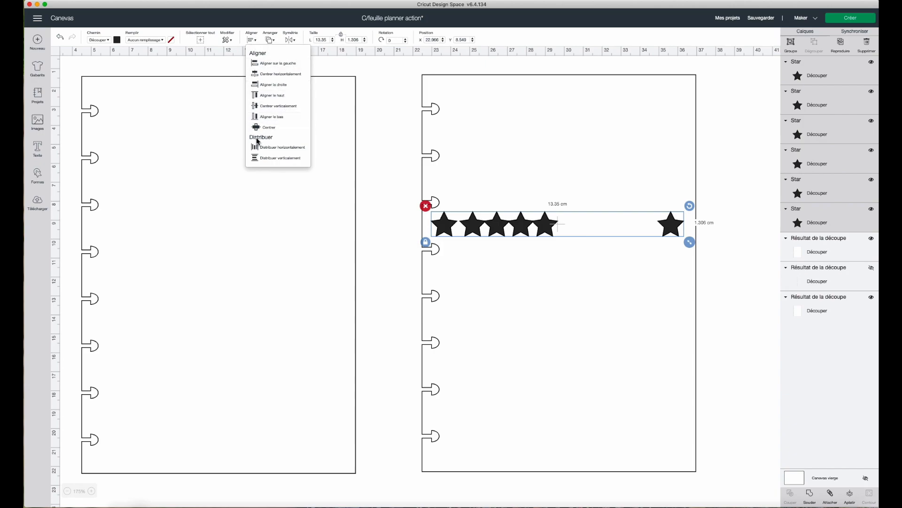
left_click(273, 150)
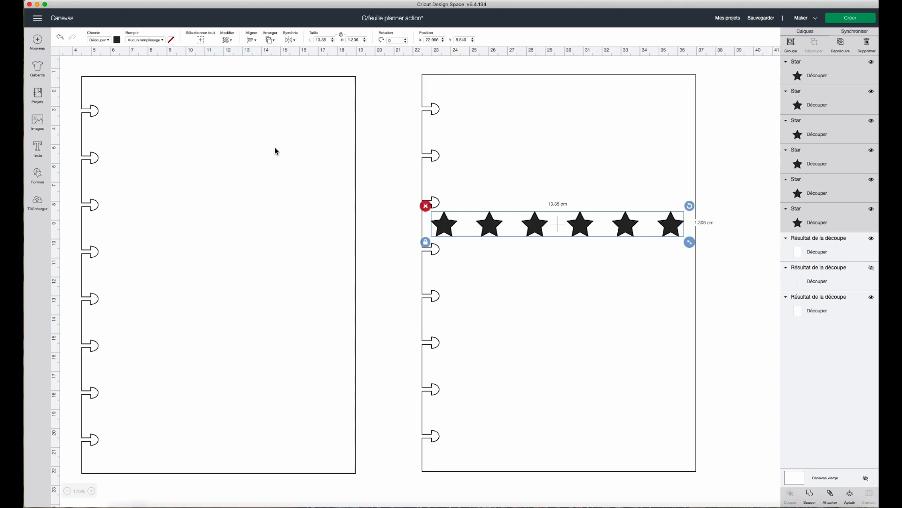
left_click(389, 143)
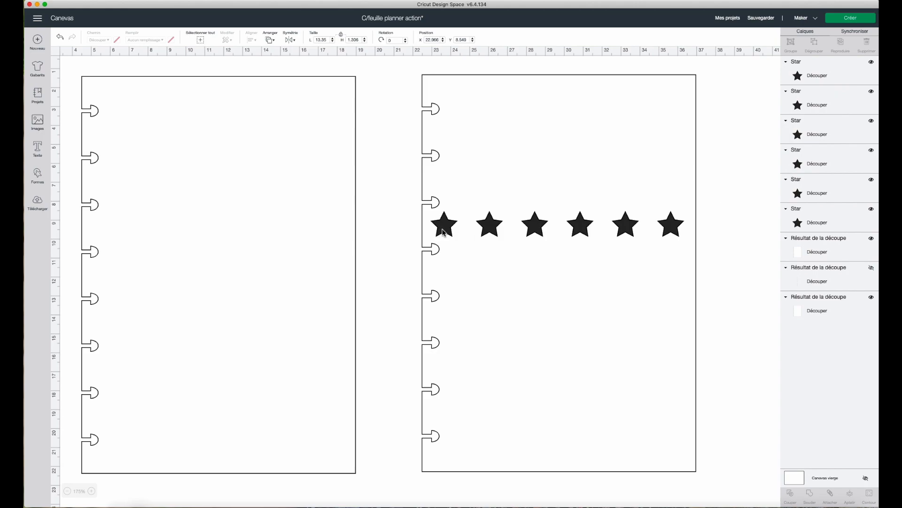
Weld the six stars into a single row shape
left_click(443, 232)
left_click(496, 230, "shift")
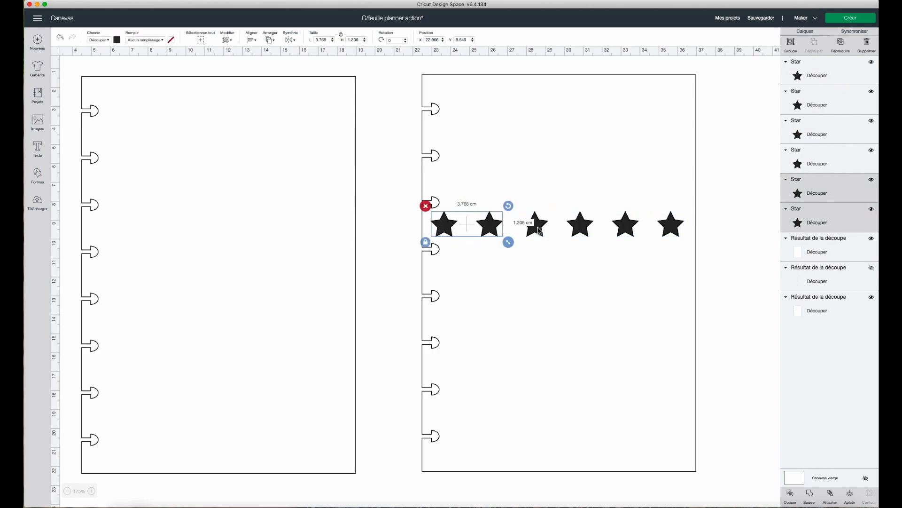
left_click(541, 231, "shift")
left_click(586, 231, "shift")
left_click(630, 230, "shift")
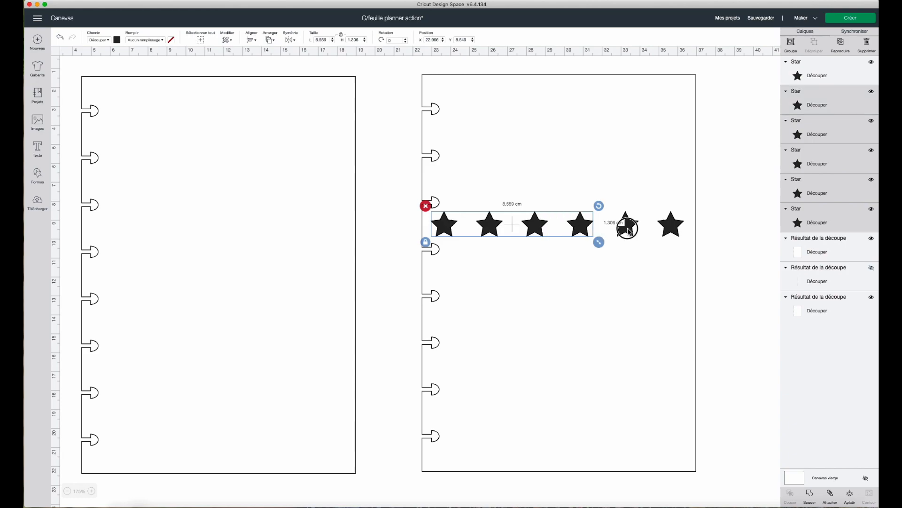
left_click(670, 231, "shift")
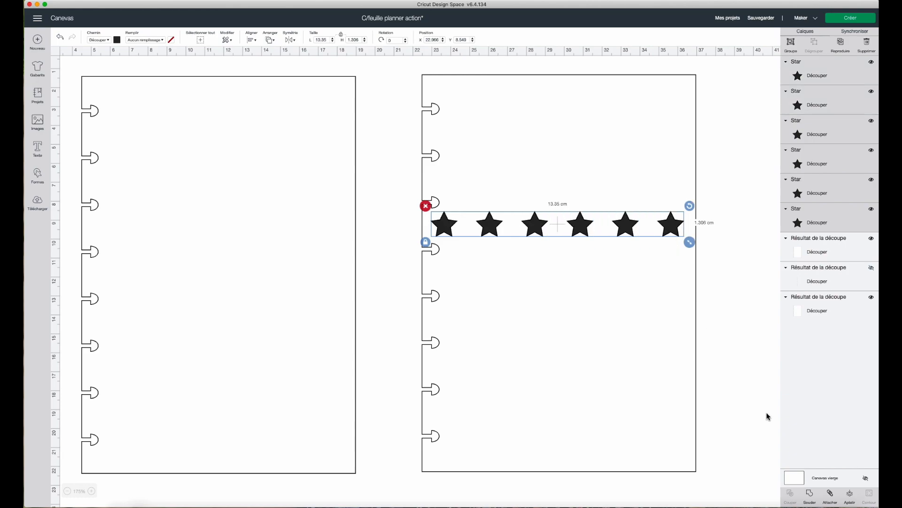
left_click(810, 494)
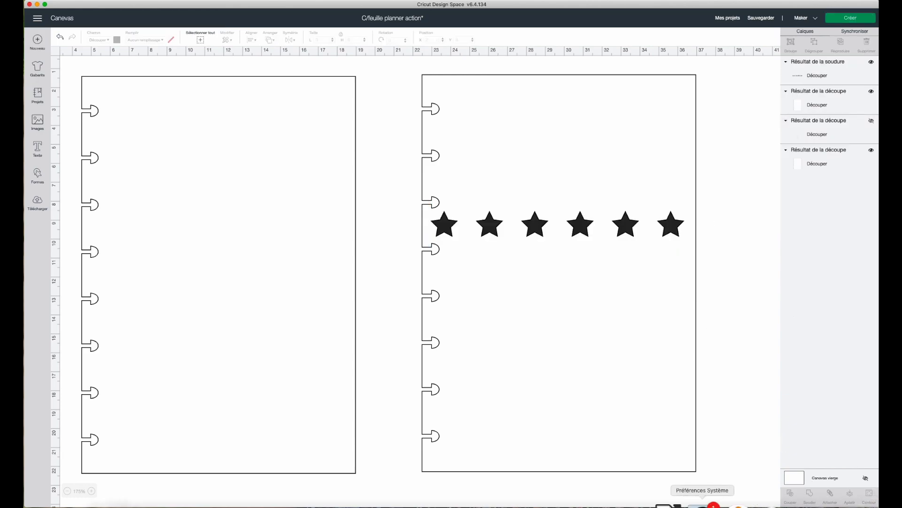
Duplicate the star row twice and place both copies lower on the page, one at about Y 13.6 and the other at about Y 12.6
left_click(634, 228)
left_click(841, 42)
left_click_drag(603, 250, 580, 323)
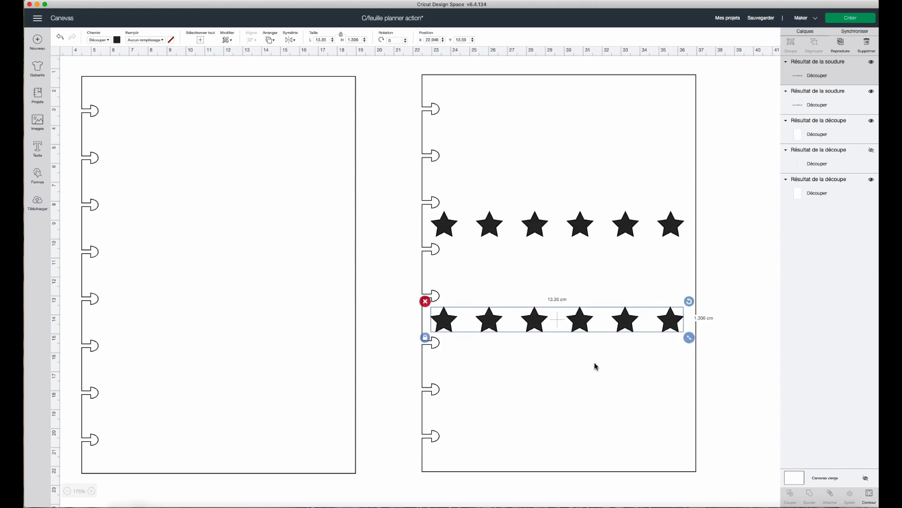
left_click(840, 42)
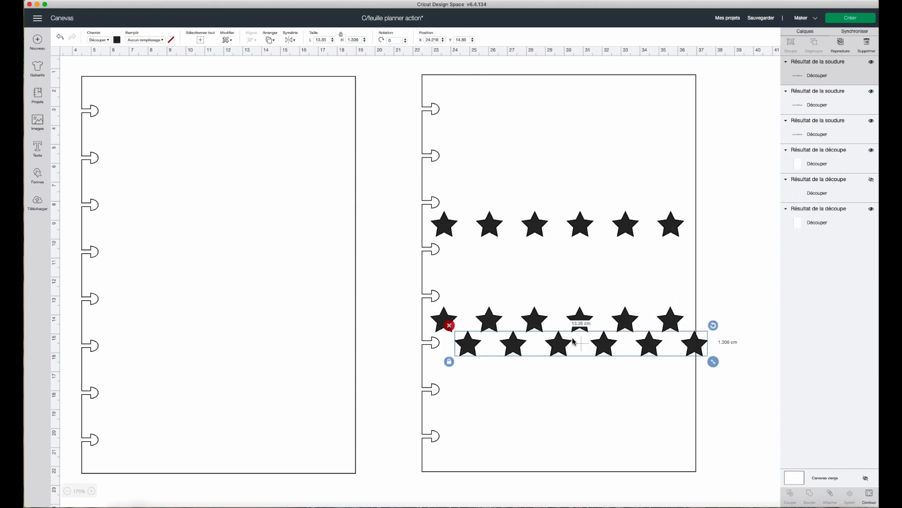
left_click_drag(563, 344, 556, 300)
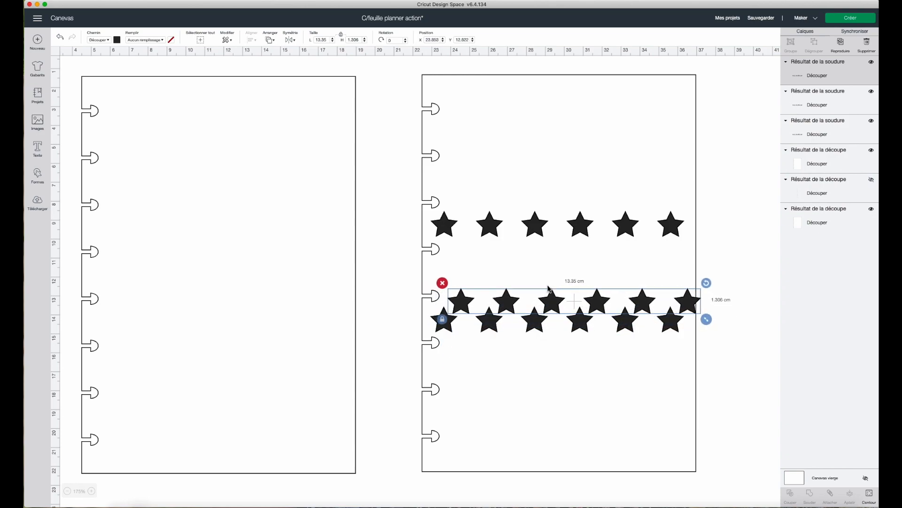
Centre the three star rows and the notched page they sit on horizontally with one another
left_click(489, 224)
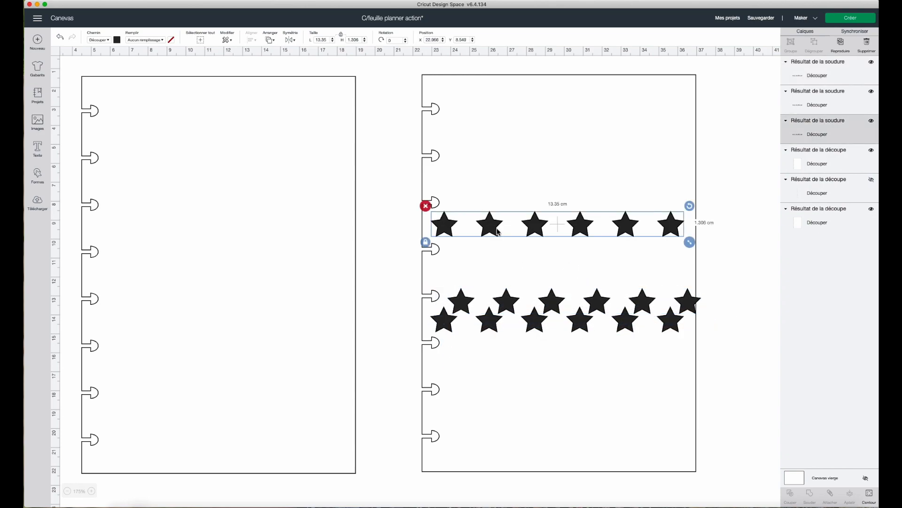
left_click(512, 295, "shift")
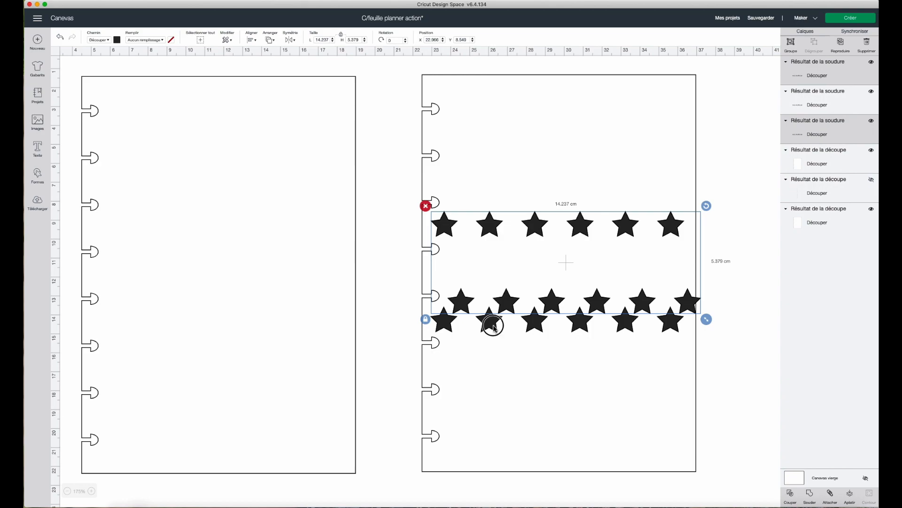
left_click(497, 329, "shift")
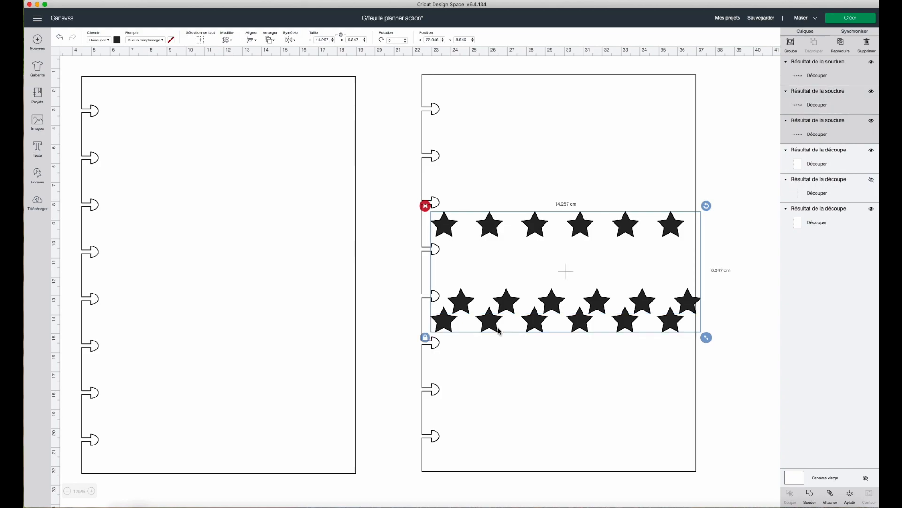
left_click(553, 76, "shift")
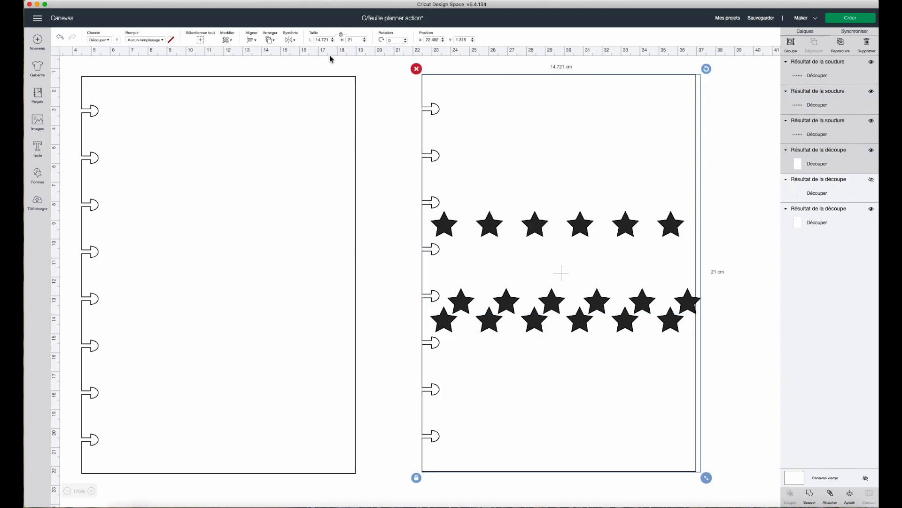
left_click(258, 41)
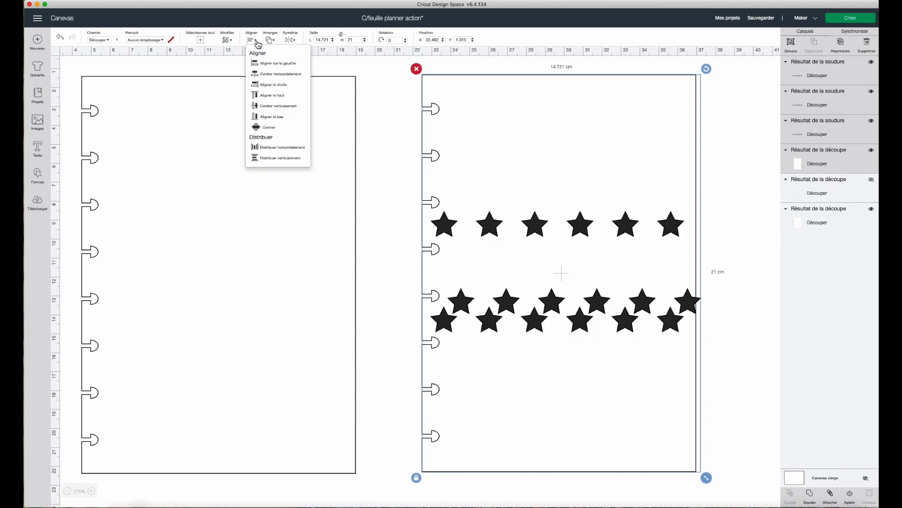
left_click(280, 74)
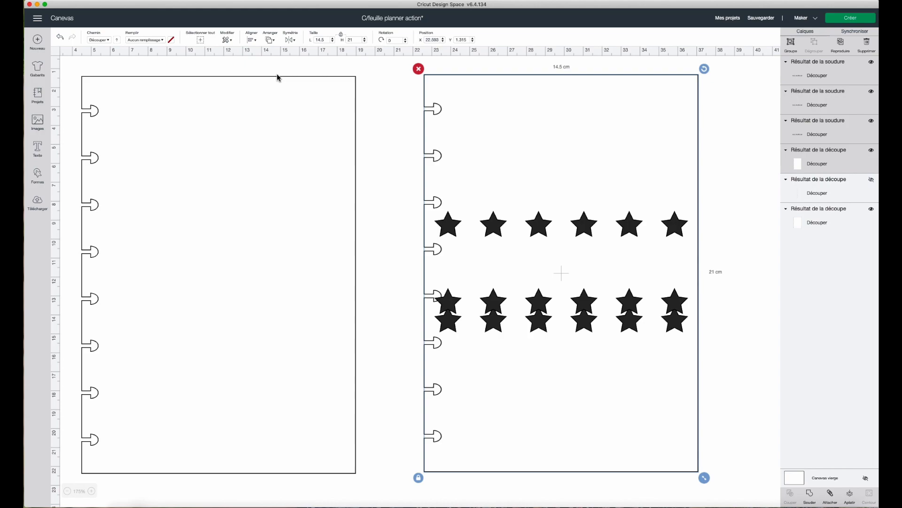
left_click(376, 121)
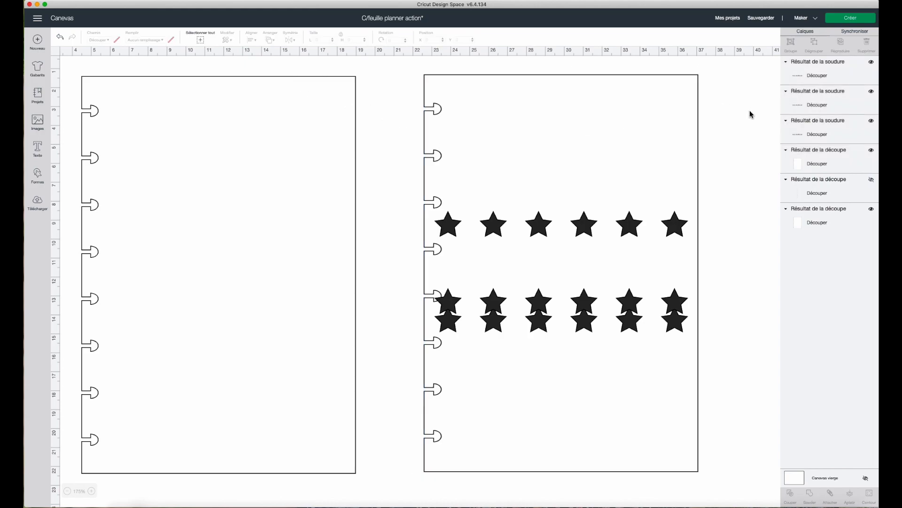
Distribute the three star rows vertically so they are evenly spaced down the page
left_click(630, 227)
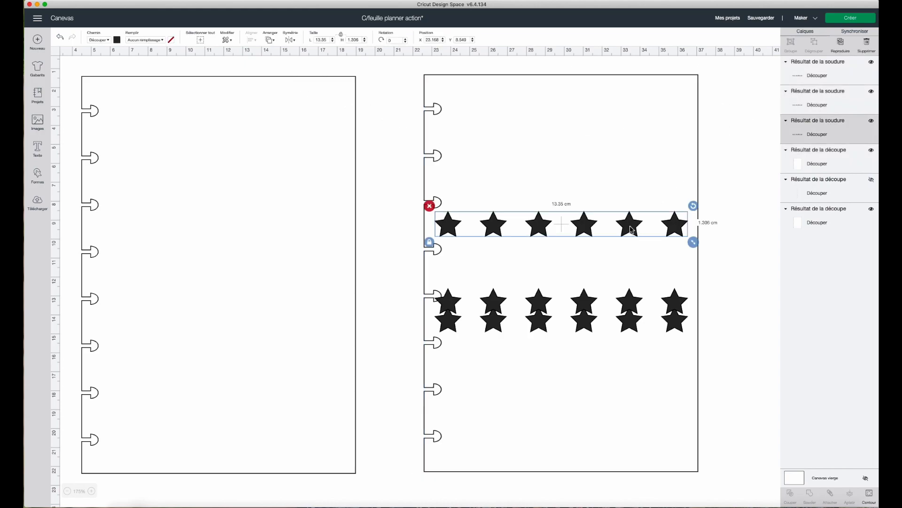
left_click(632, 303, "shift")
left_click(634, 324, "shift")
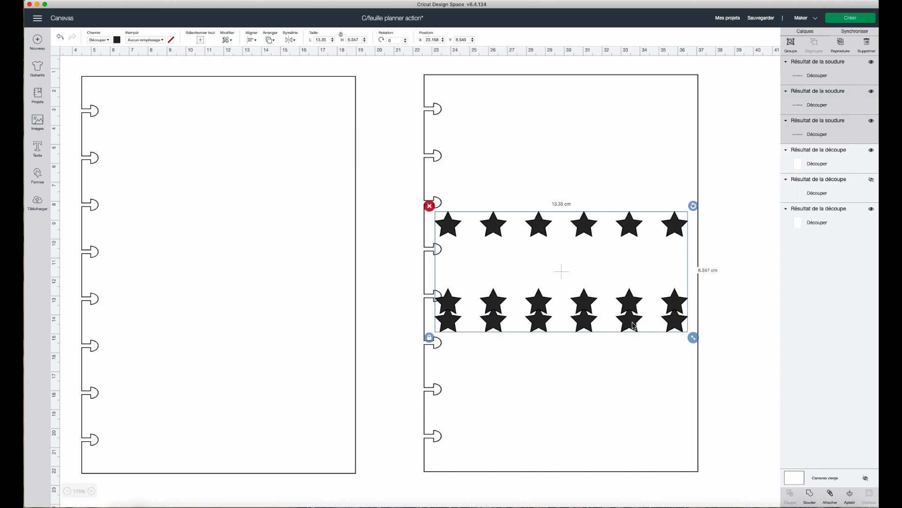
left_click(252, 39)
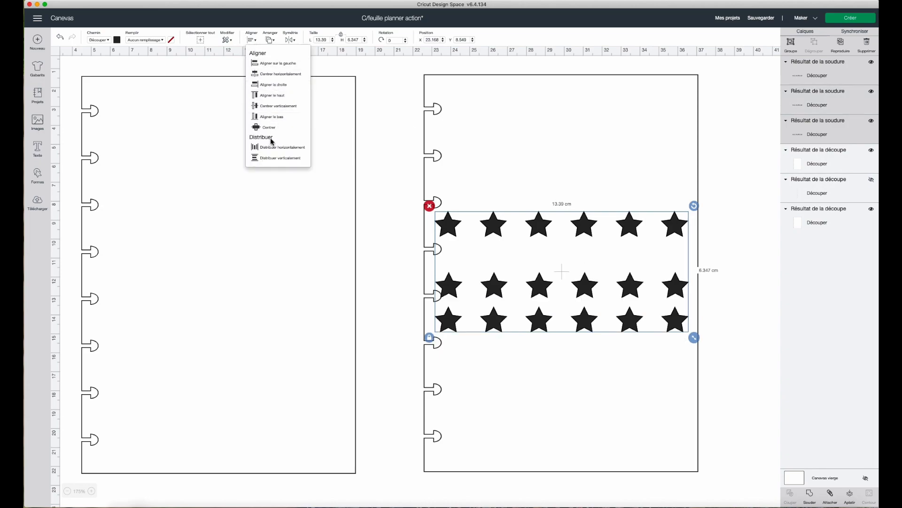
left_click(289, 160)
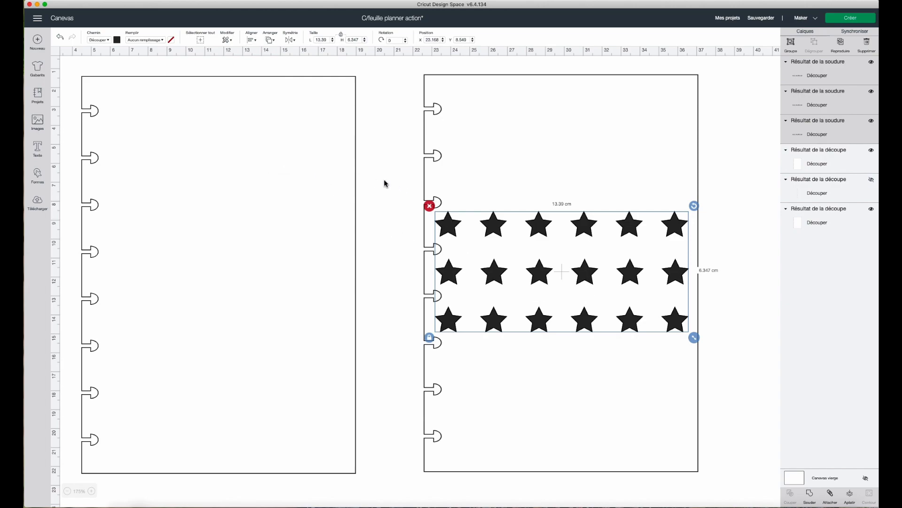
left_click(384, 184)
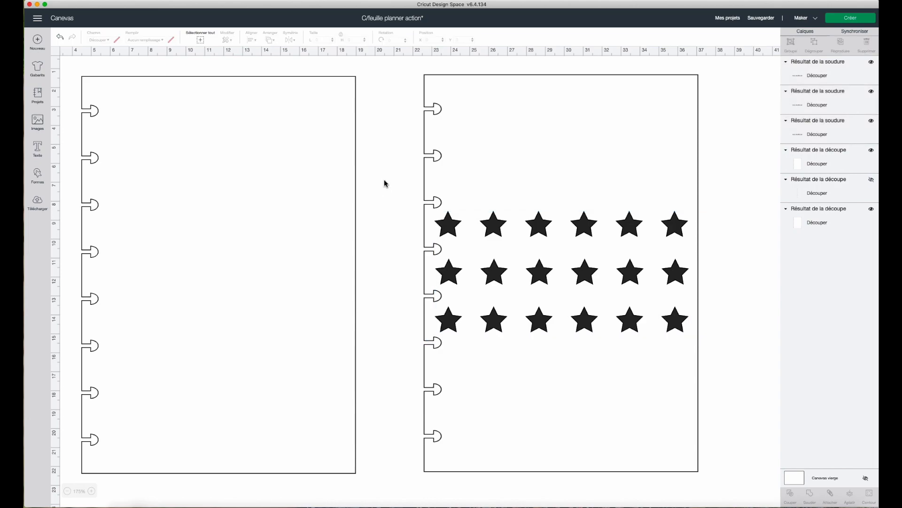